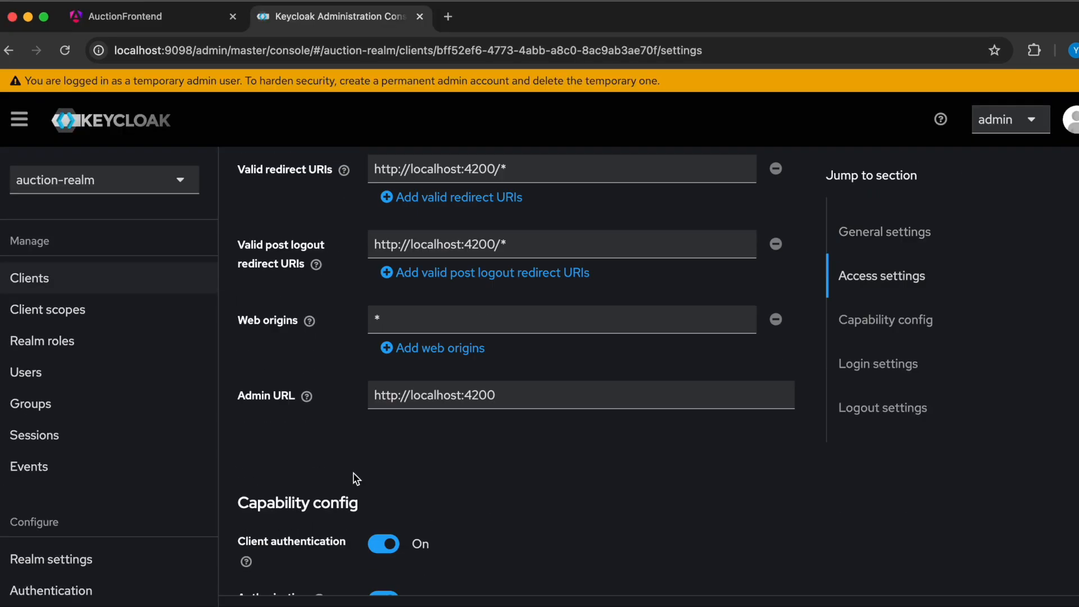
- Review the general settings of auction-realm and the capability settings and credentials of auction-client
scroll(354, 477, "down", 5)
scroll(356, 478, "up", 1)
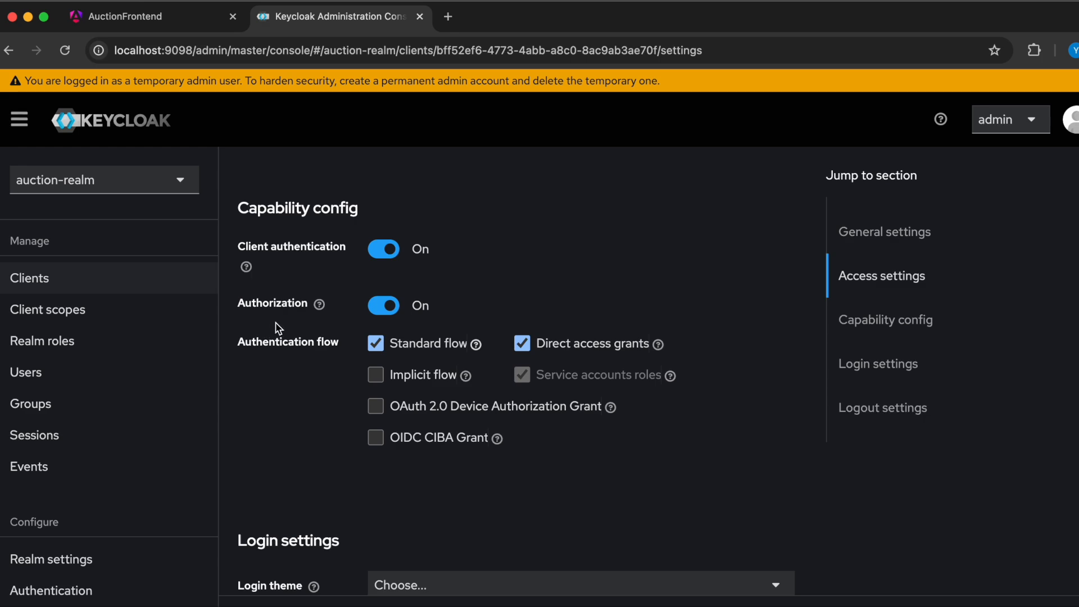
scroll(284, 343, "up", 6)
scroll(284, 343, "up", 8)
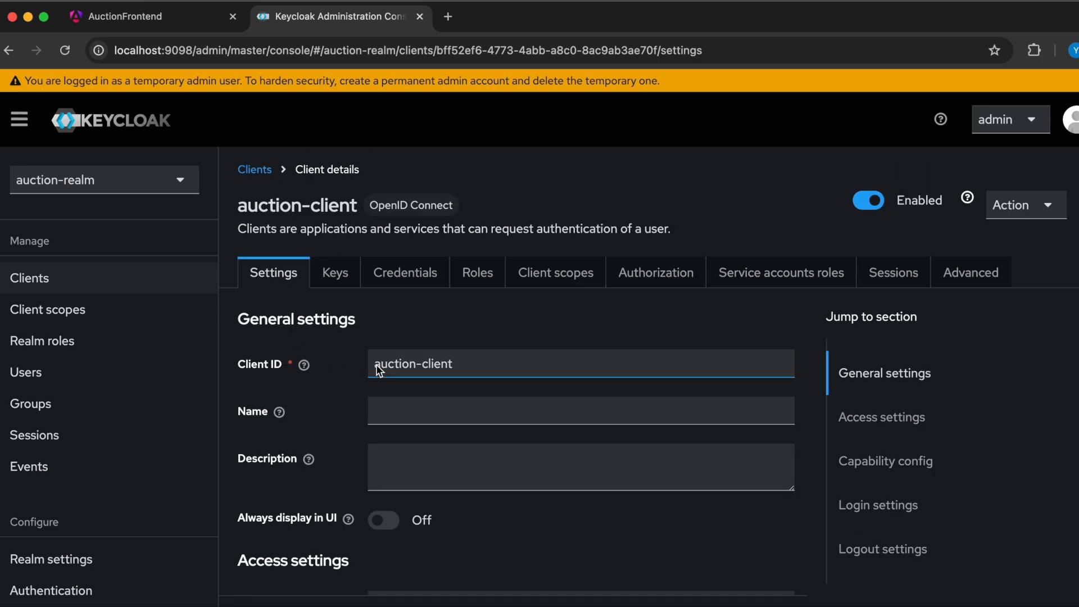
left_click(418, 283)
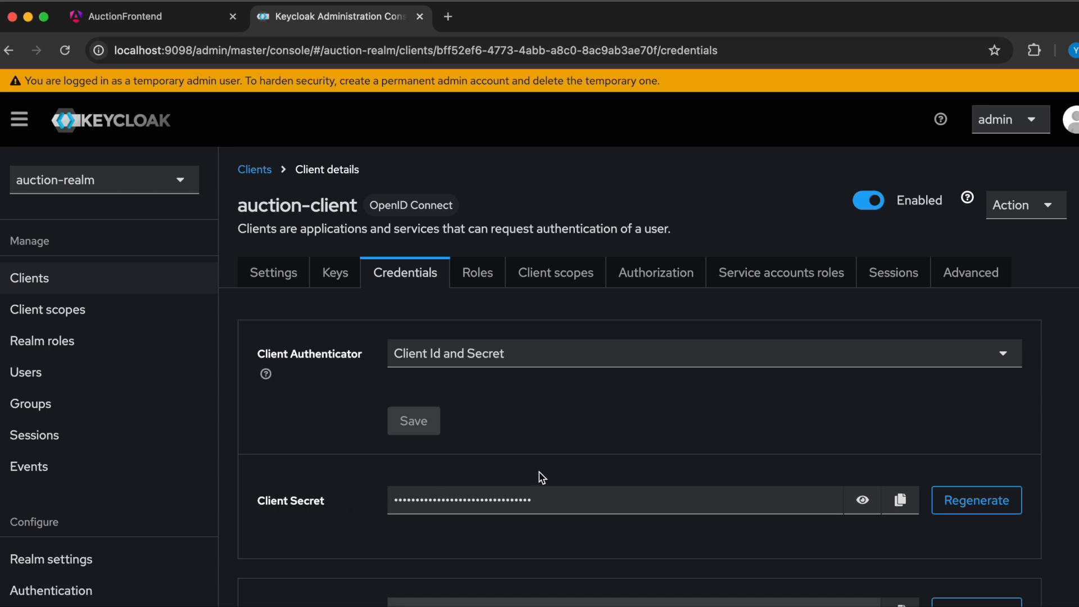
scroll(541, 478, "down", 4)
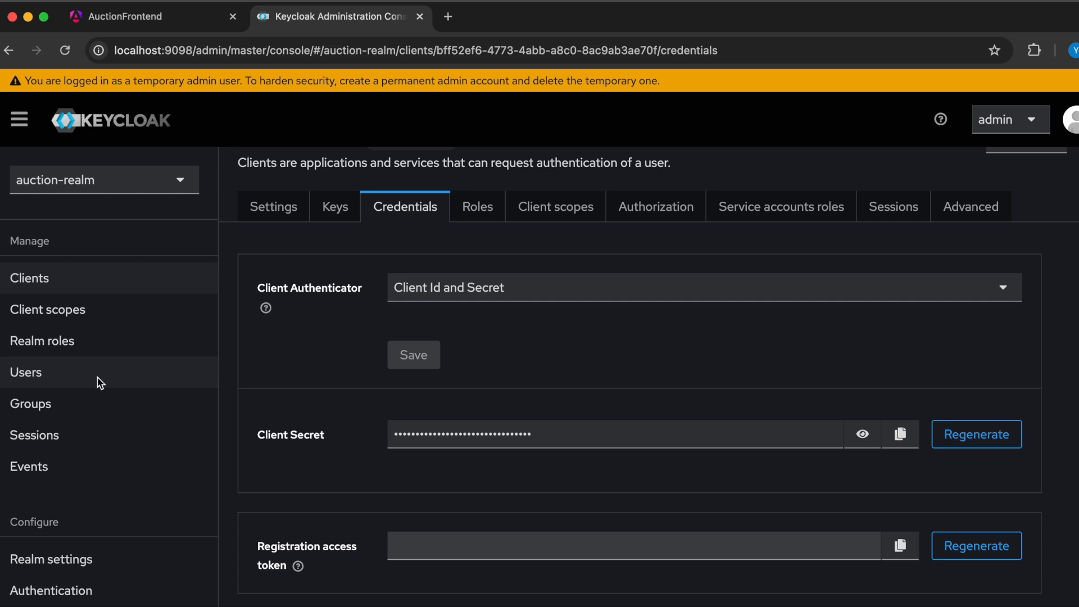
left_click(76, 347)
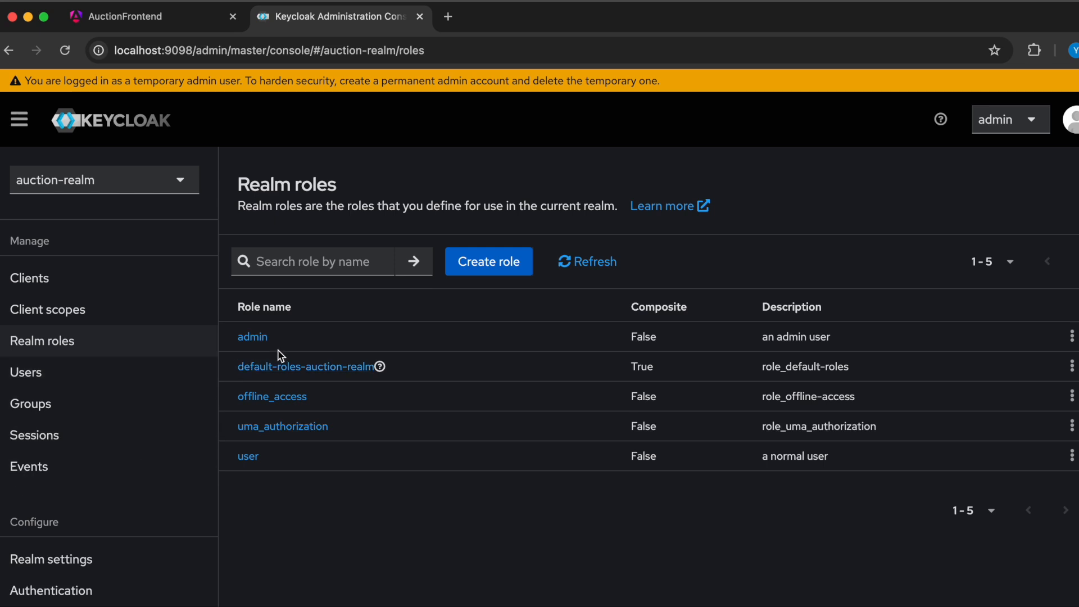
left_click(491, 267)
left_click(407, 290)
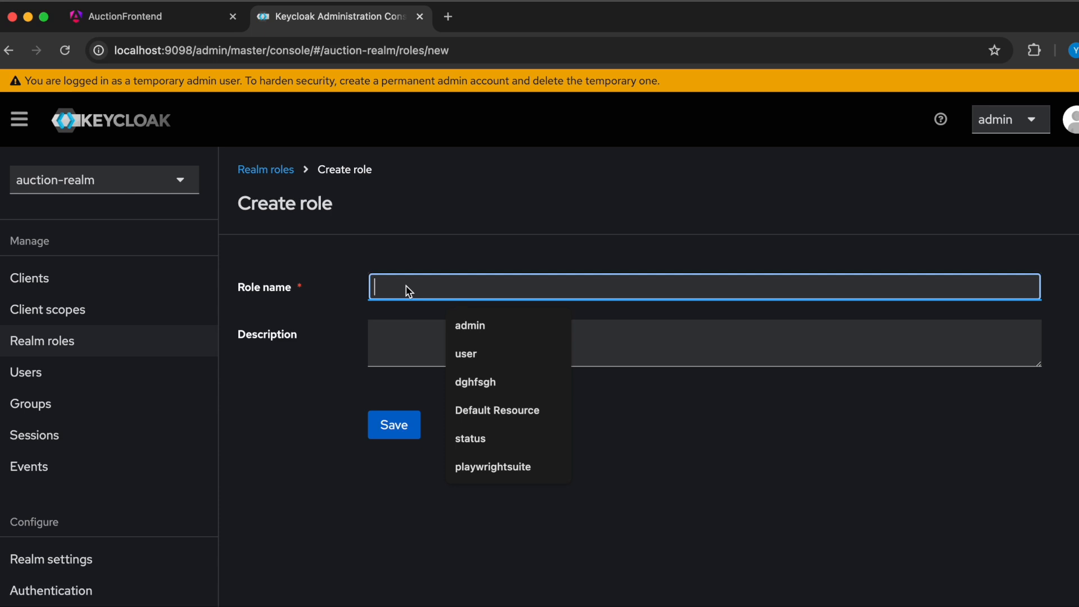
type("m")
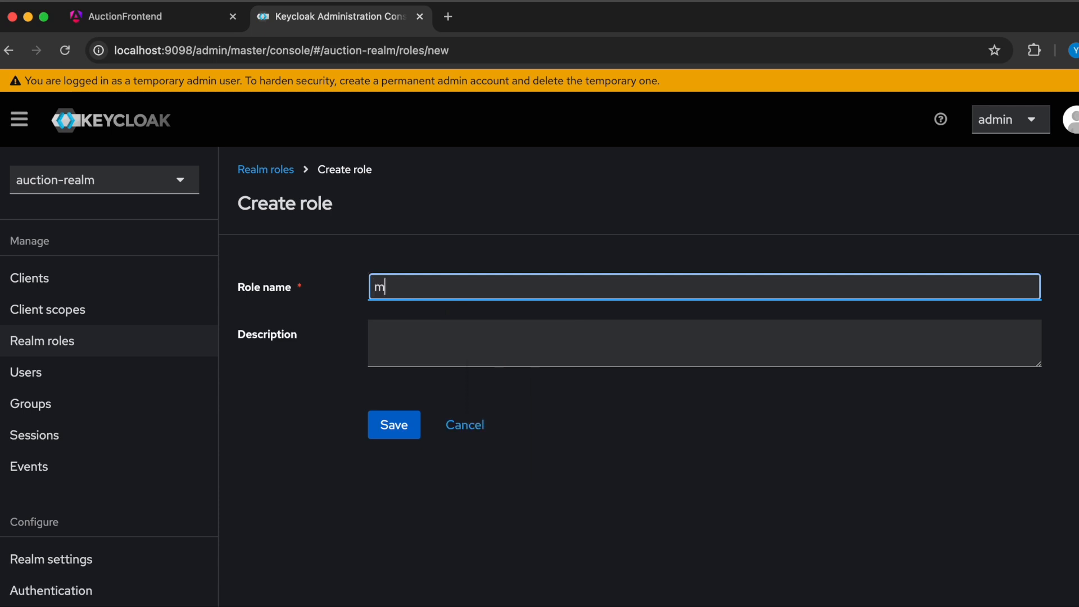
type("y role")
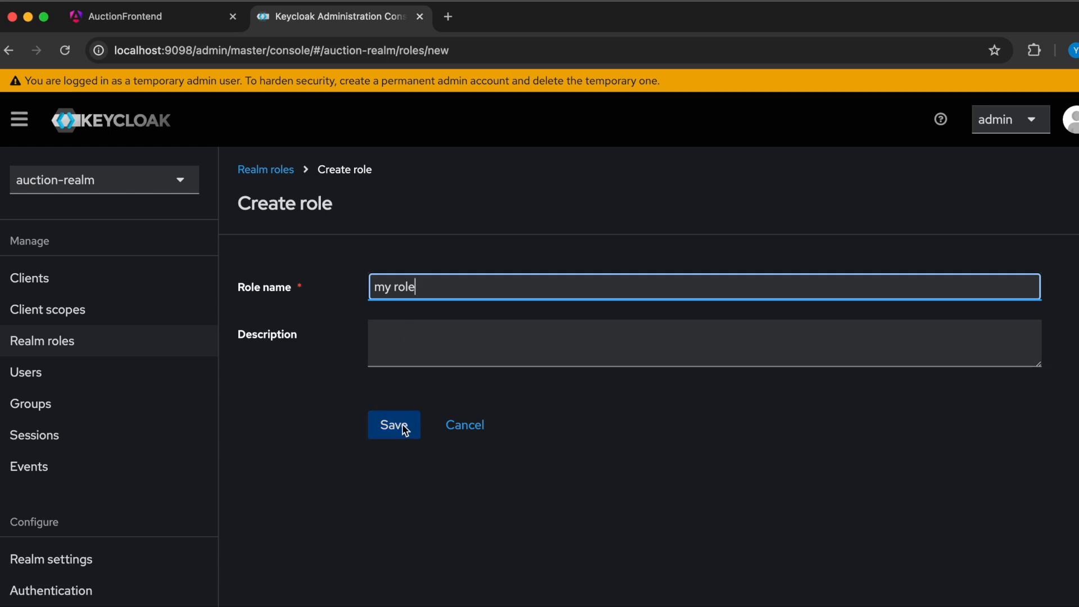
left_click(464, 426)
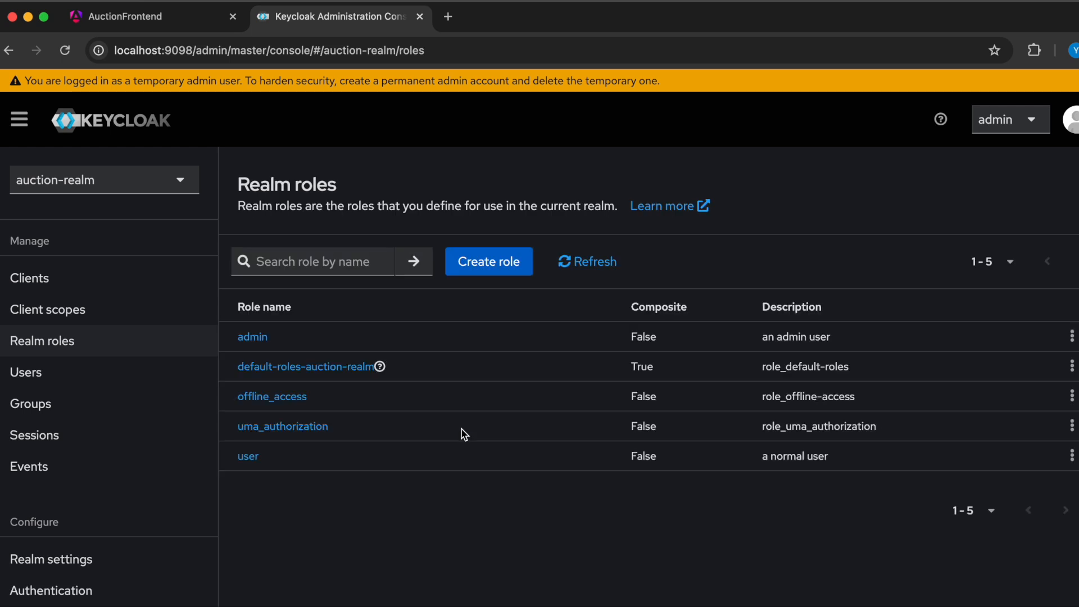
- Look through the list of users in auction-realm
left_click(32, 381)
scroll(402, 475, "down", 2)
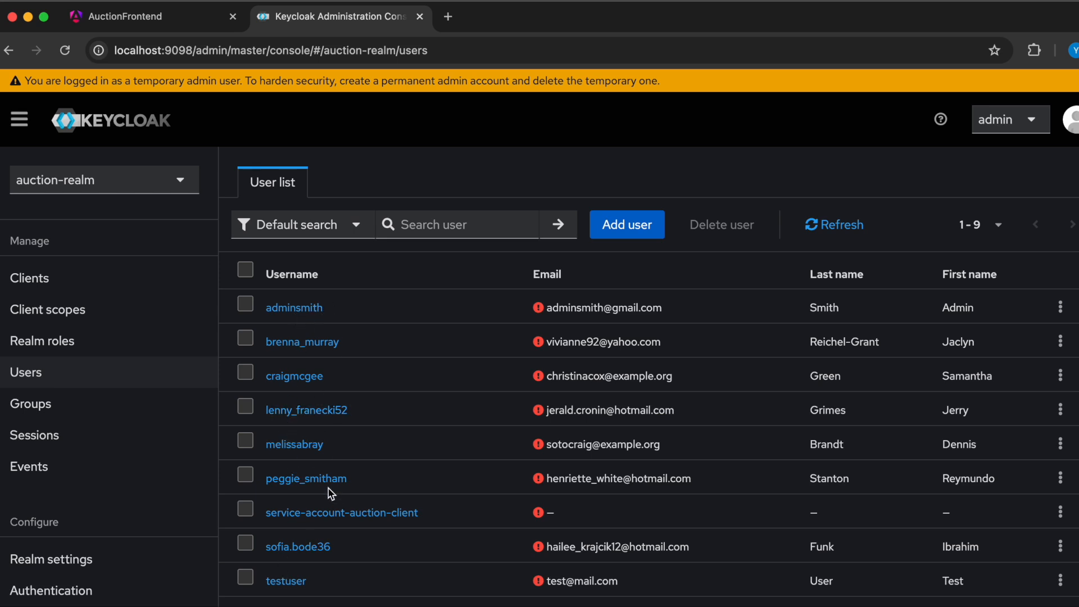
scroll(703, 514, "down", 1)
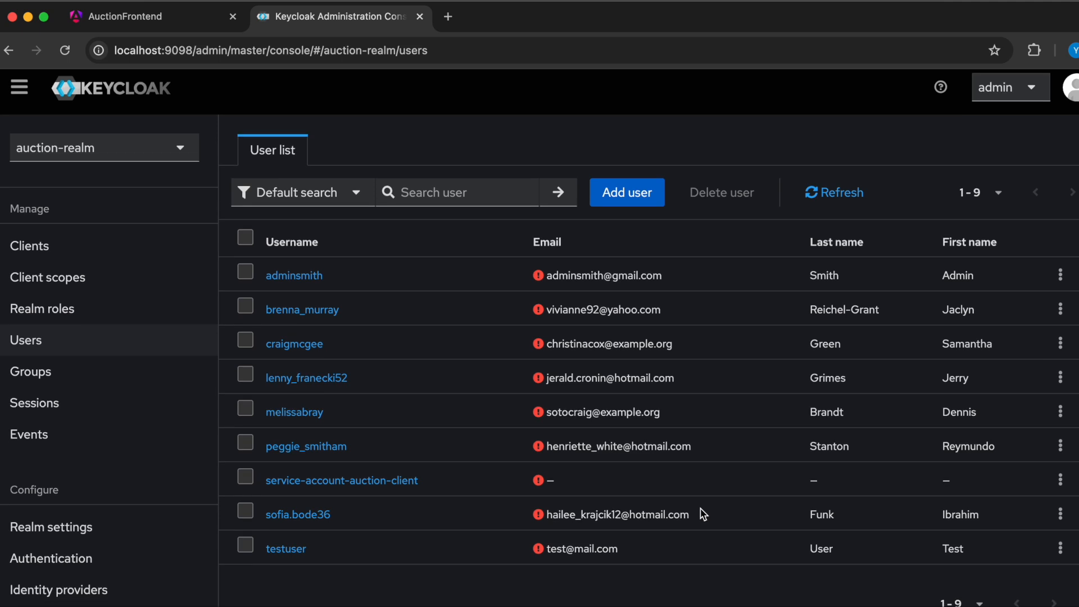
scroll(700, 513, "up", 1)
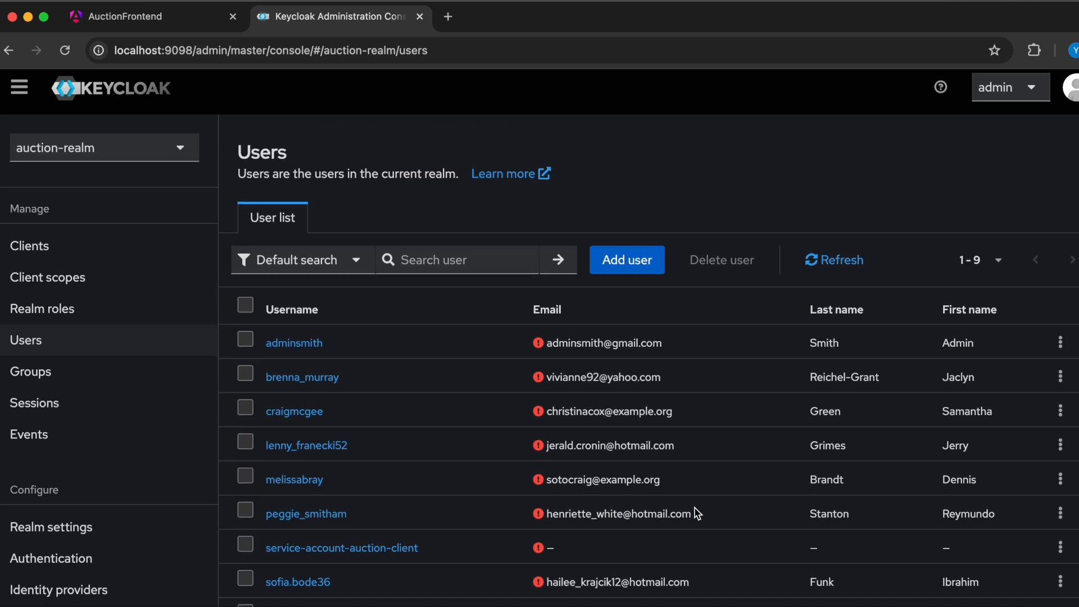
scroll(697, 514, "down", 1)
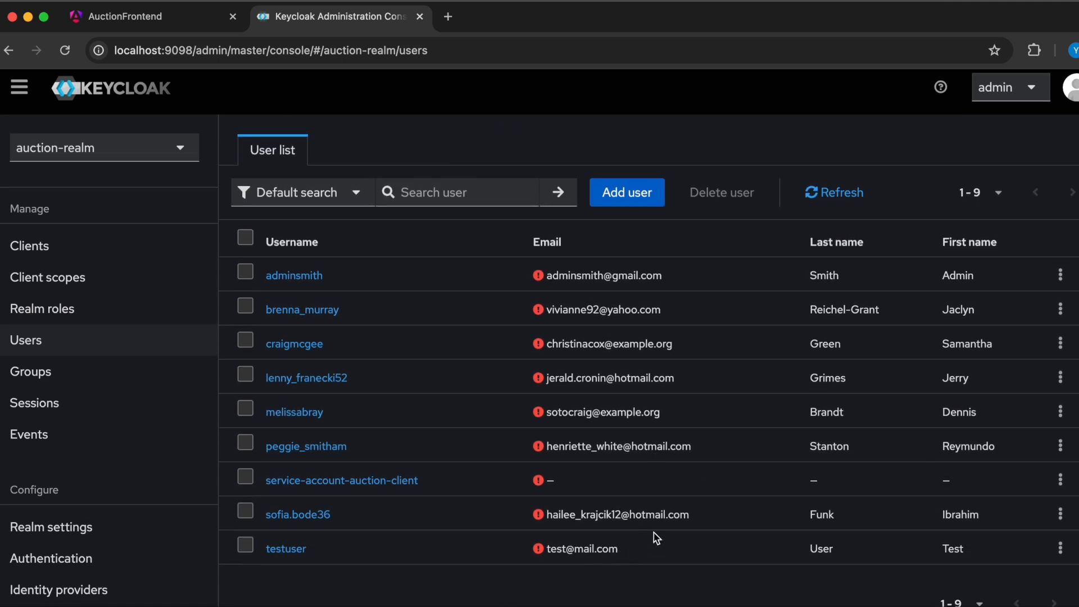
scroll(656, 526, "up", 2)
- Examine the details, credentials and role mapping of the first user in the list, the admin account
left_click(290, 342)
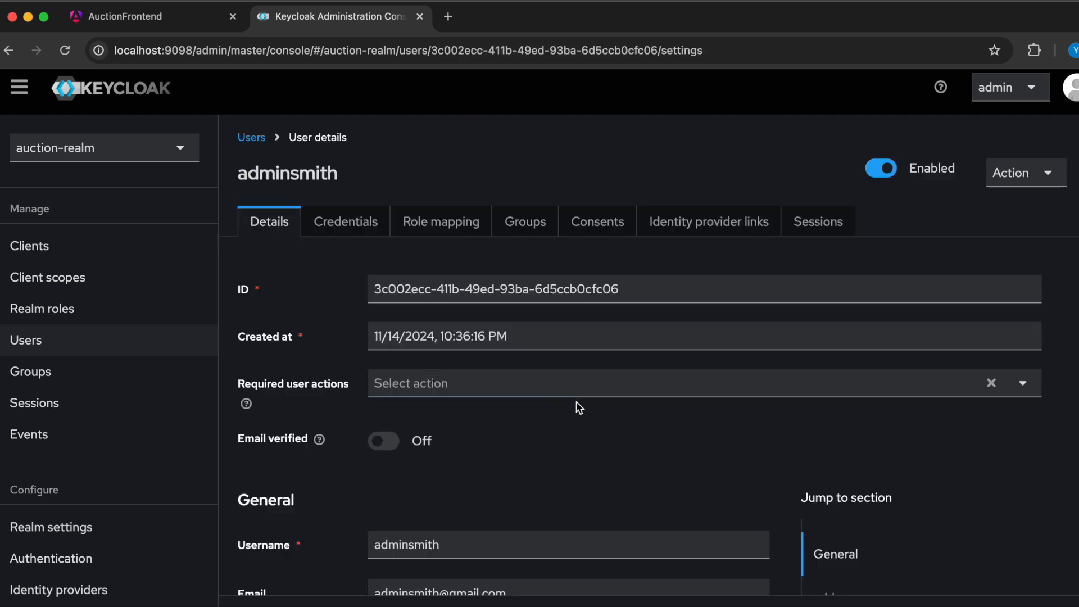
scroll(565, 442, "down", 7)
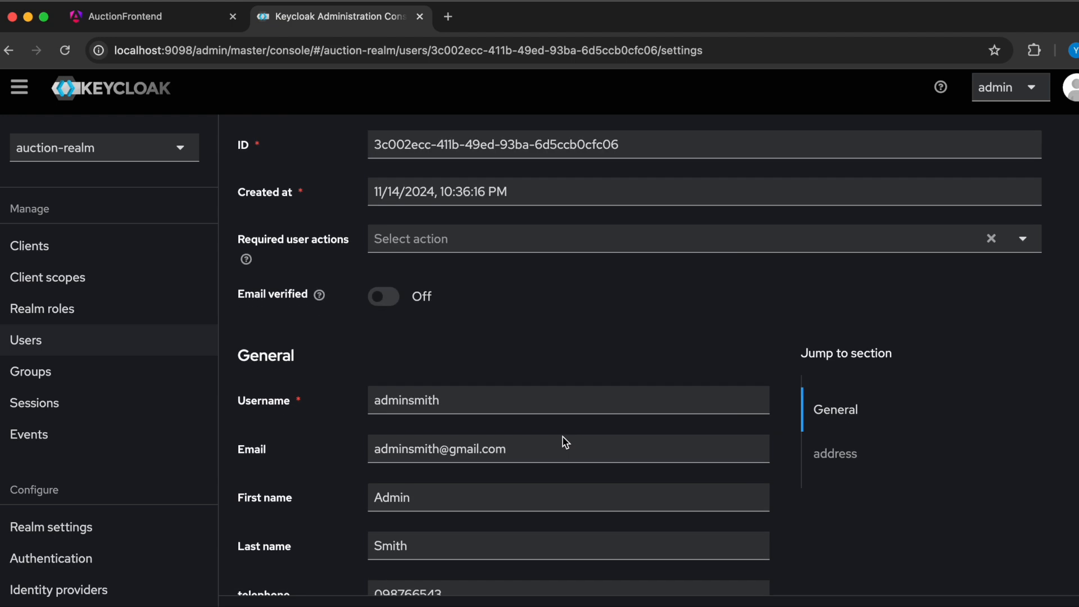
scroll(565, 443, "down", 1)
scroll(565, 442, "up", 8)
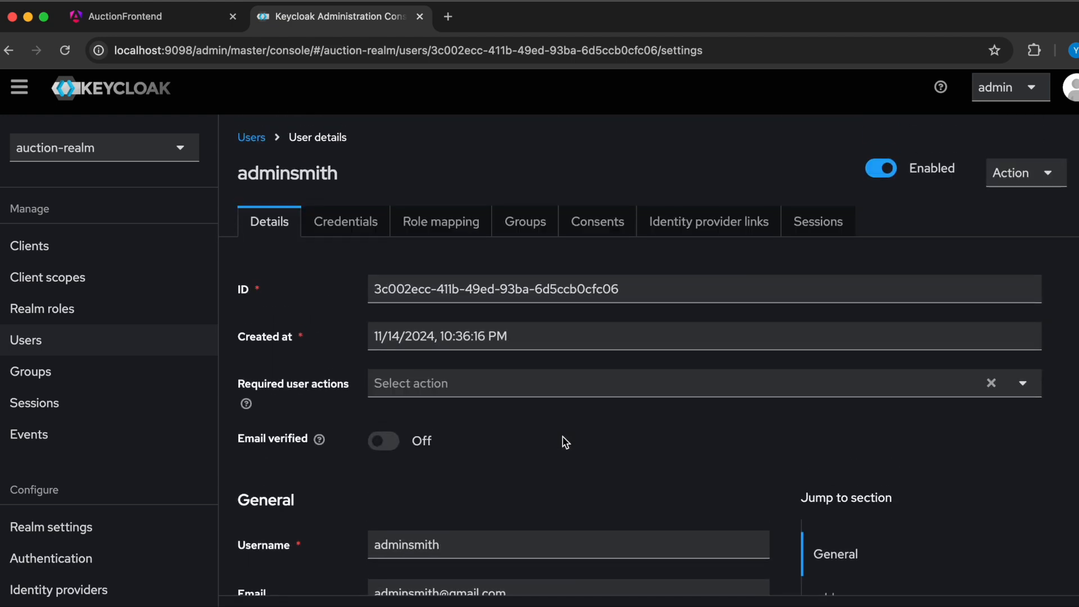
left_click(351, 222)
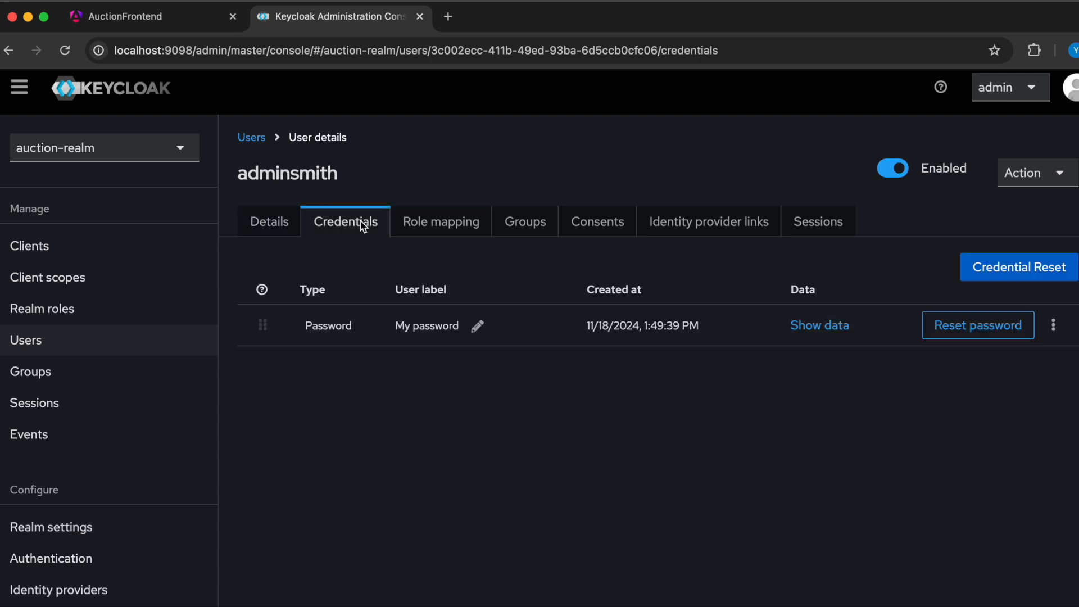
left_click(425, 224)
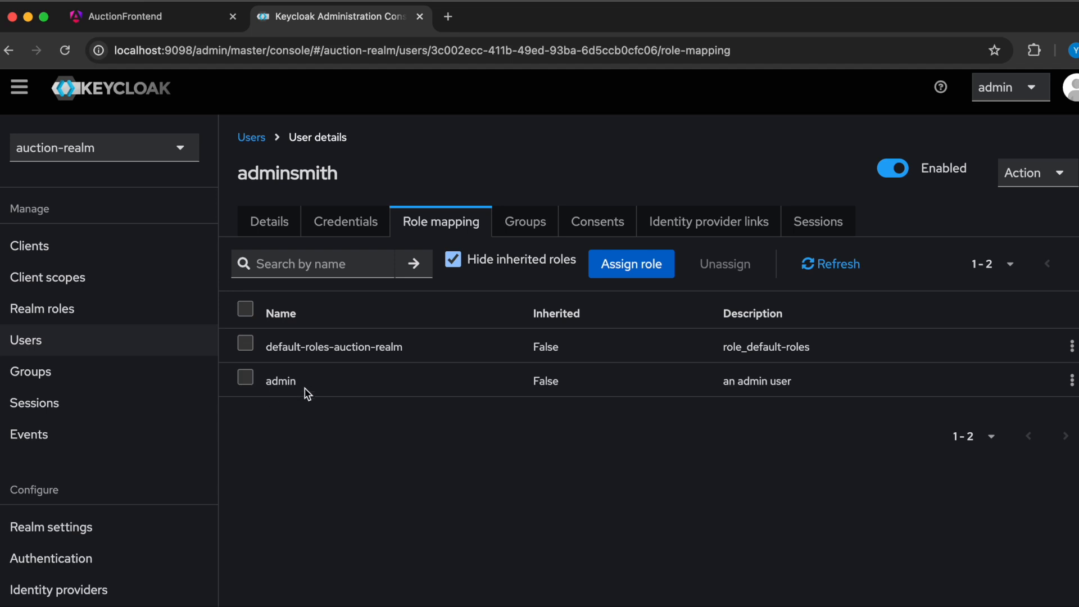
left_click(260, 230)
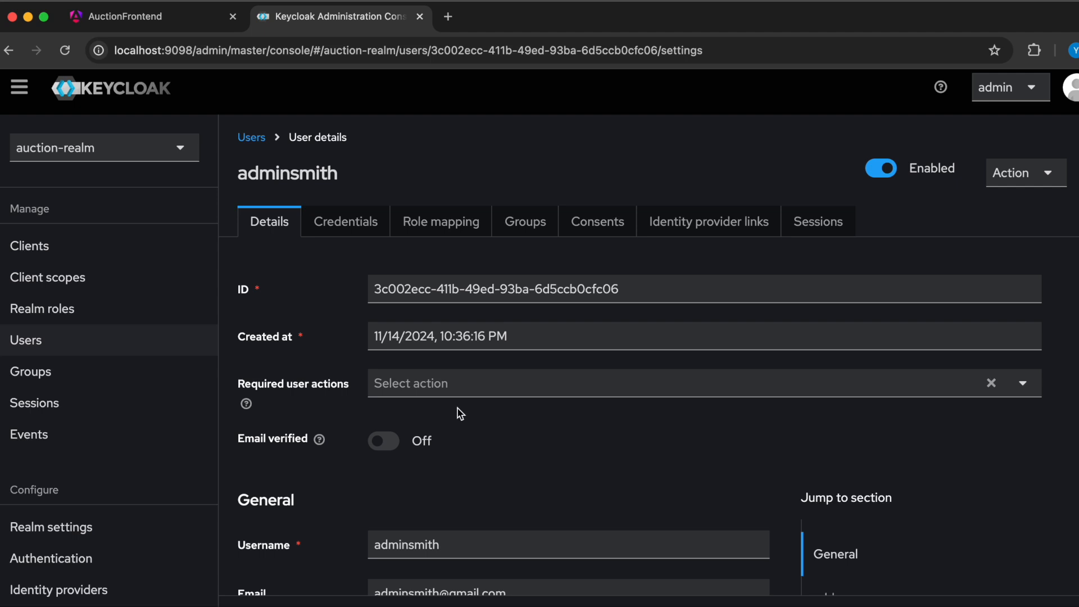
scroll(458, 433, "down", 8)
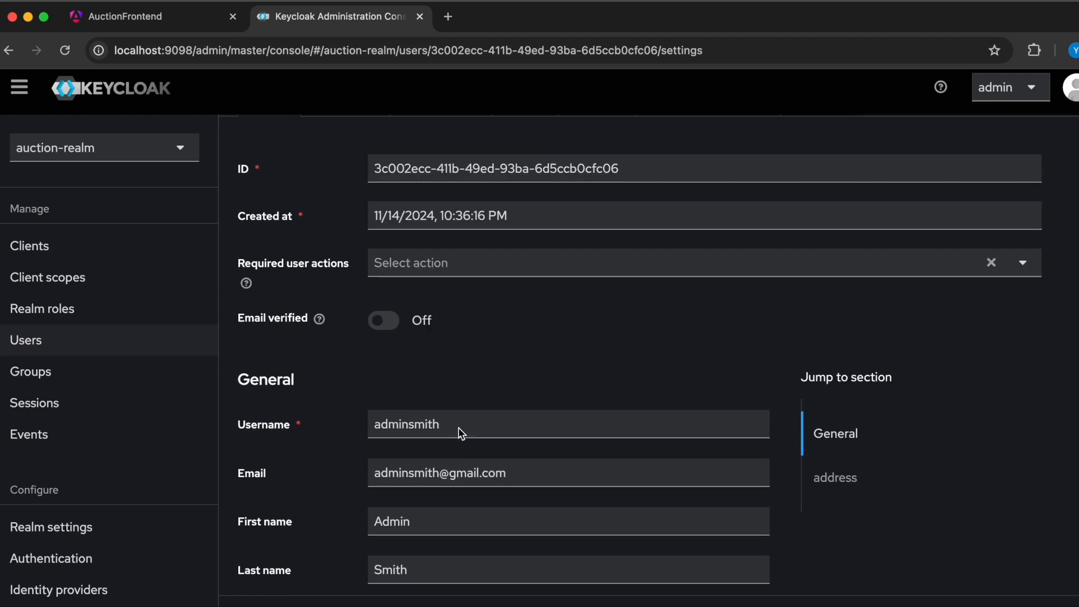
scroll(326, 410, "up", 8)
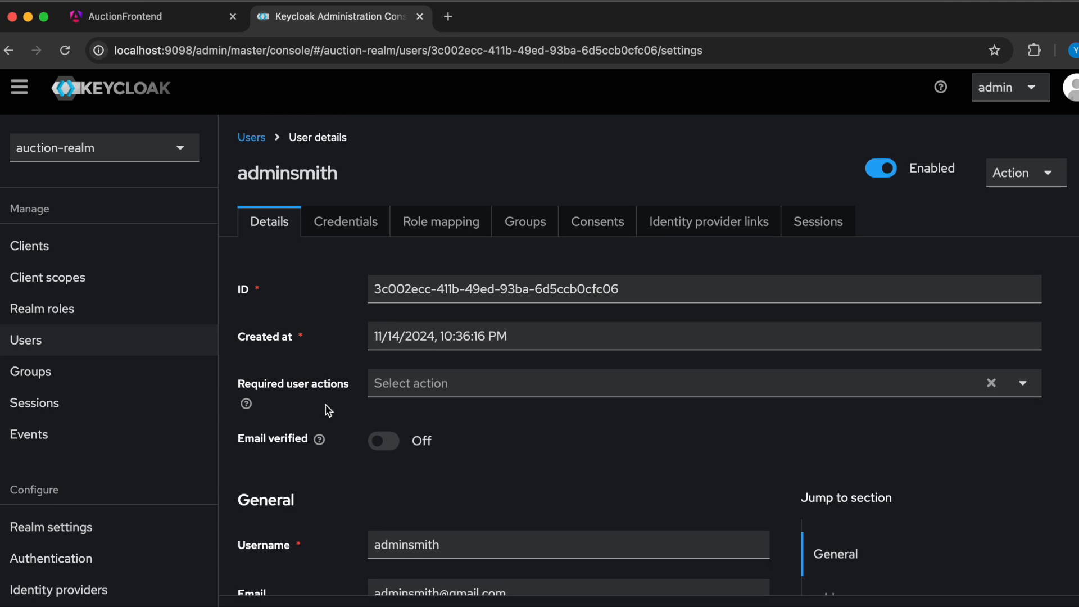
- Open testuser from the user list and view its credentials
left_click(251, 137)
scroll(268, 554, "down", 2)
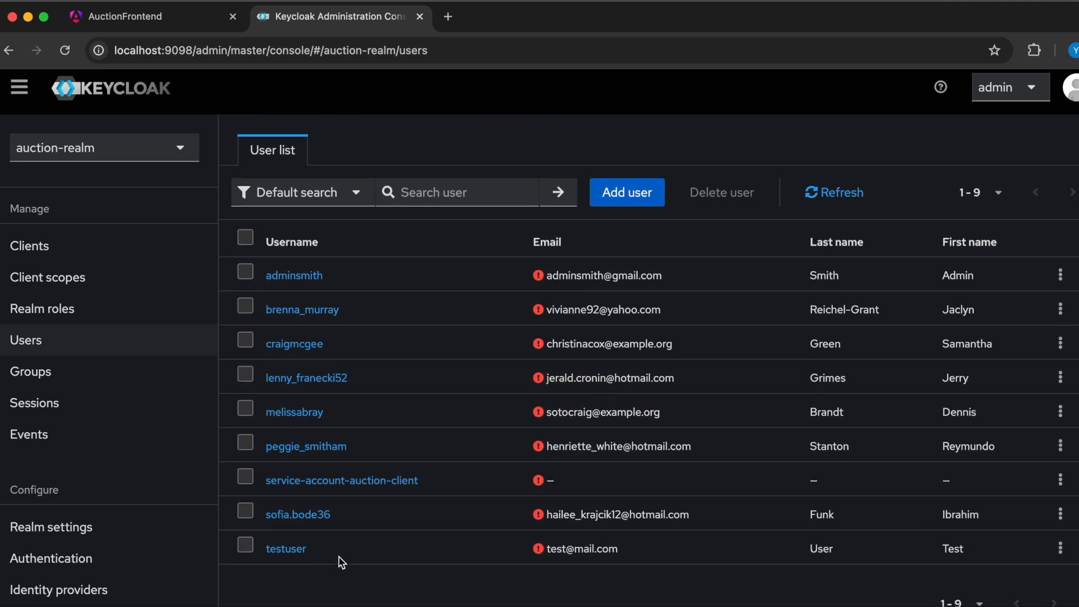
left_click(287, 549)
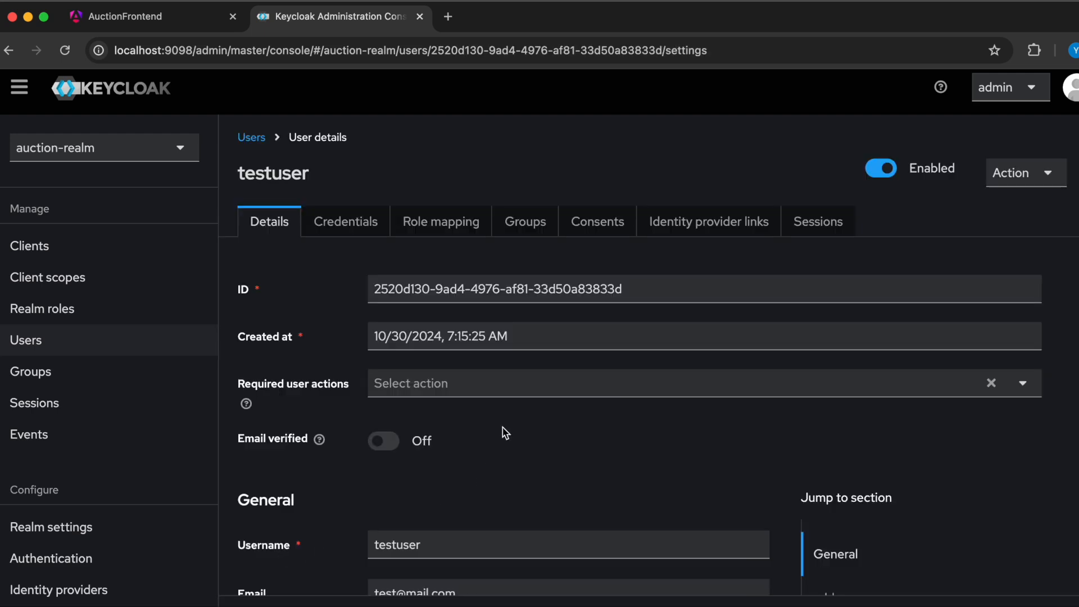
left_click(348, 223)
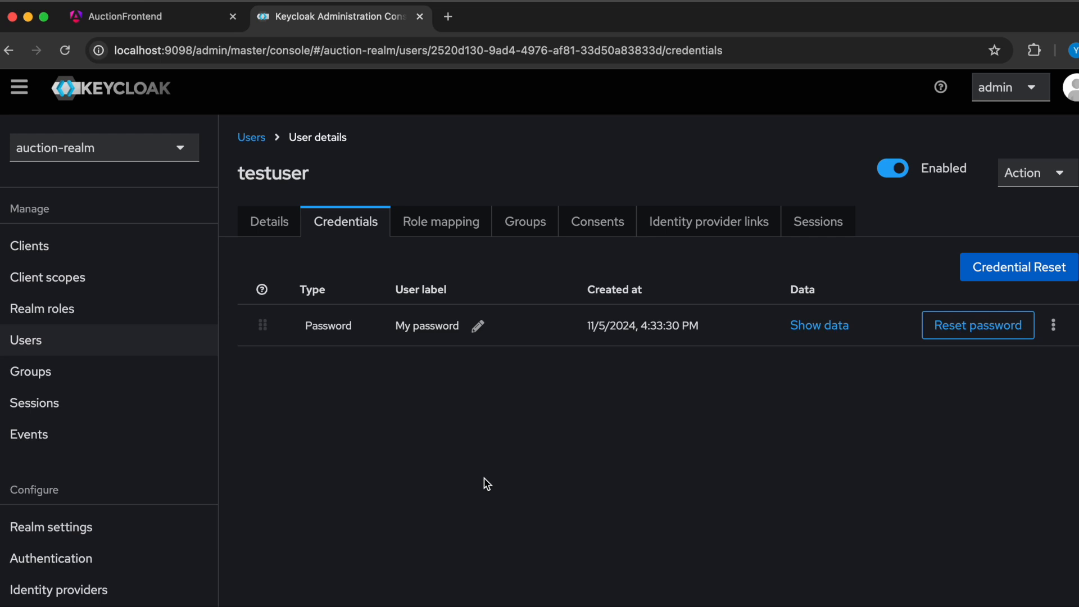
- View the credentials of the second user in the user list
left_click(251, 139)
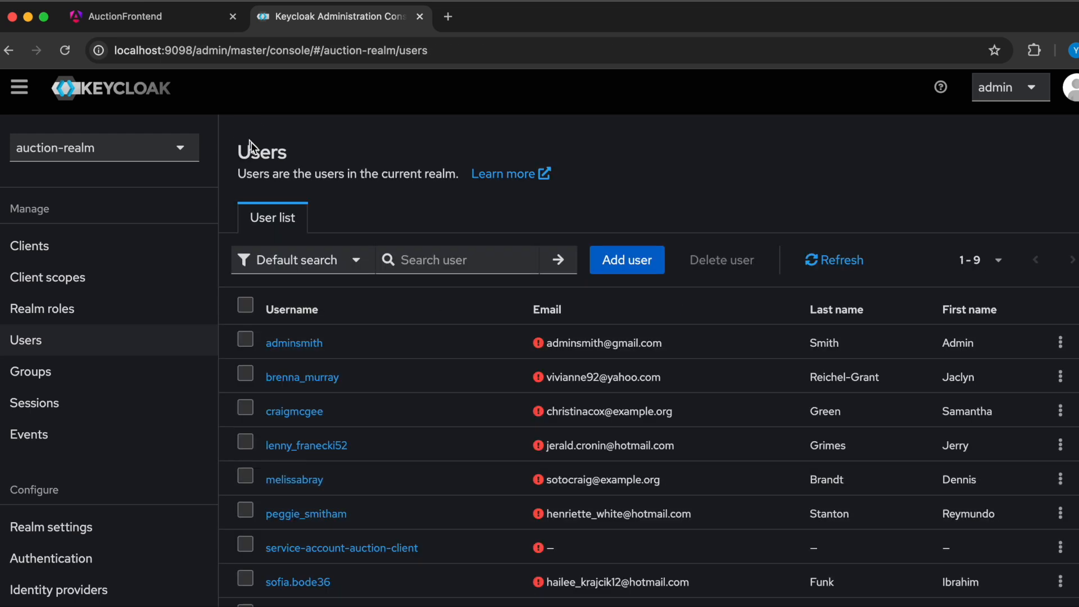
left_click(302, 378)
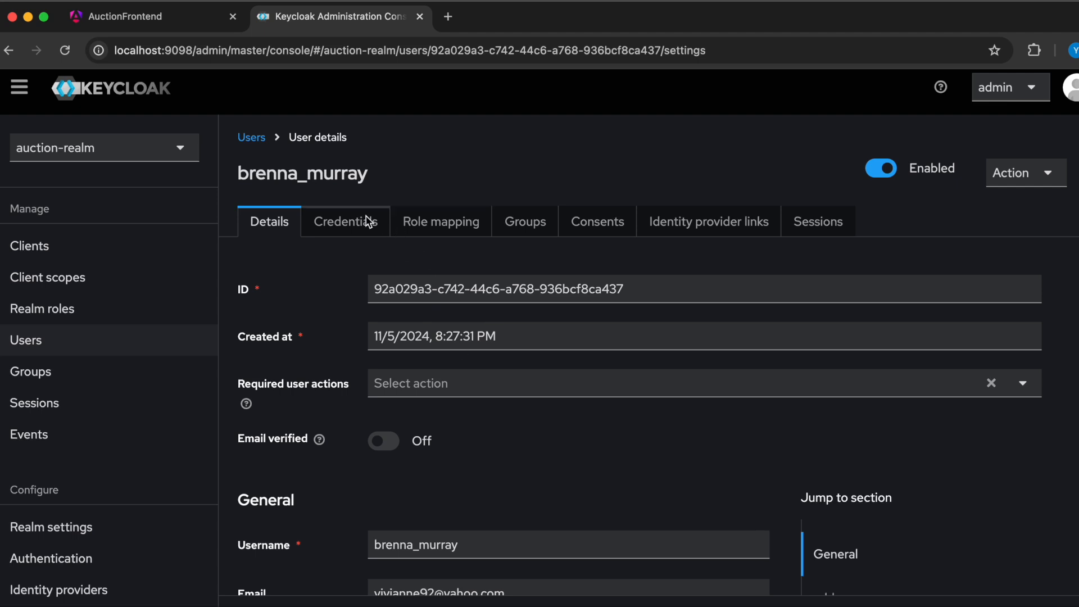
left_click(350, 221)
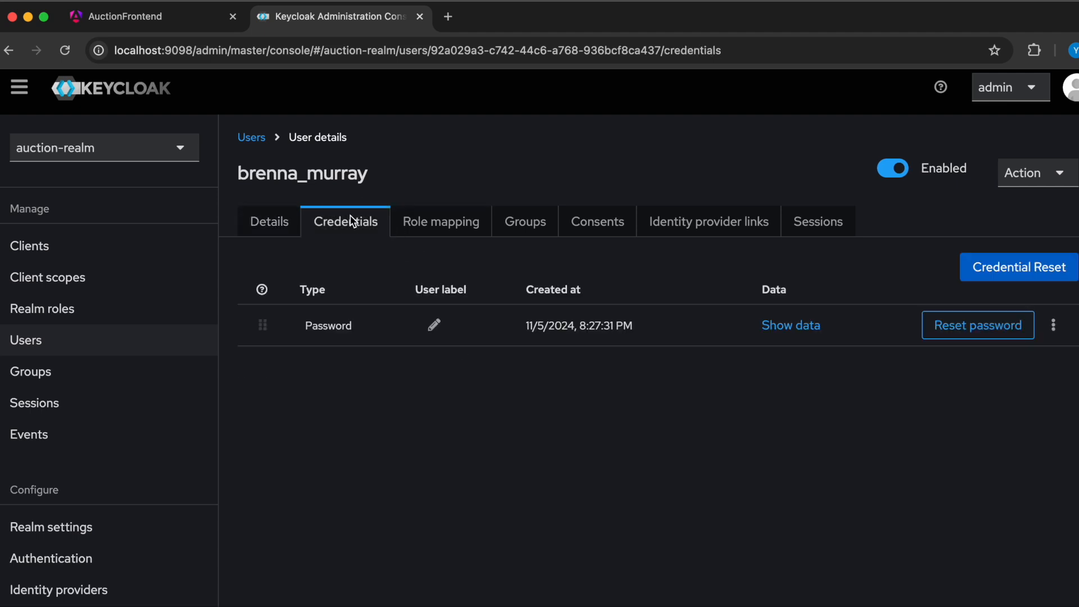
- Return to testuser and inspect its credentials and assigned roles
left_click(251, 138)
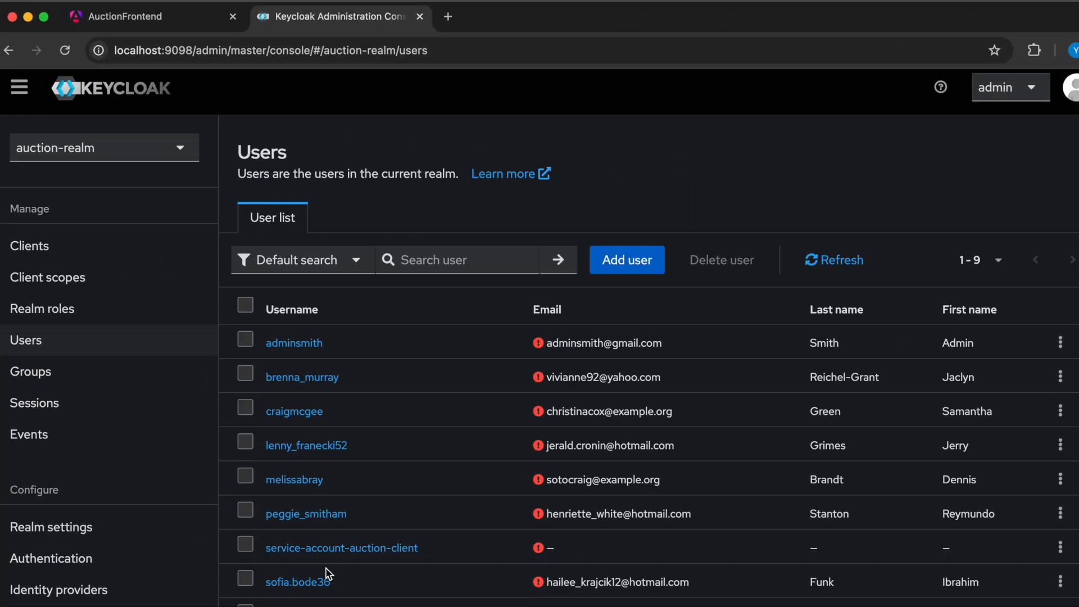
scroll(346, 538, "down", 2)
left_click(302, 552)
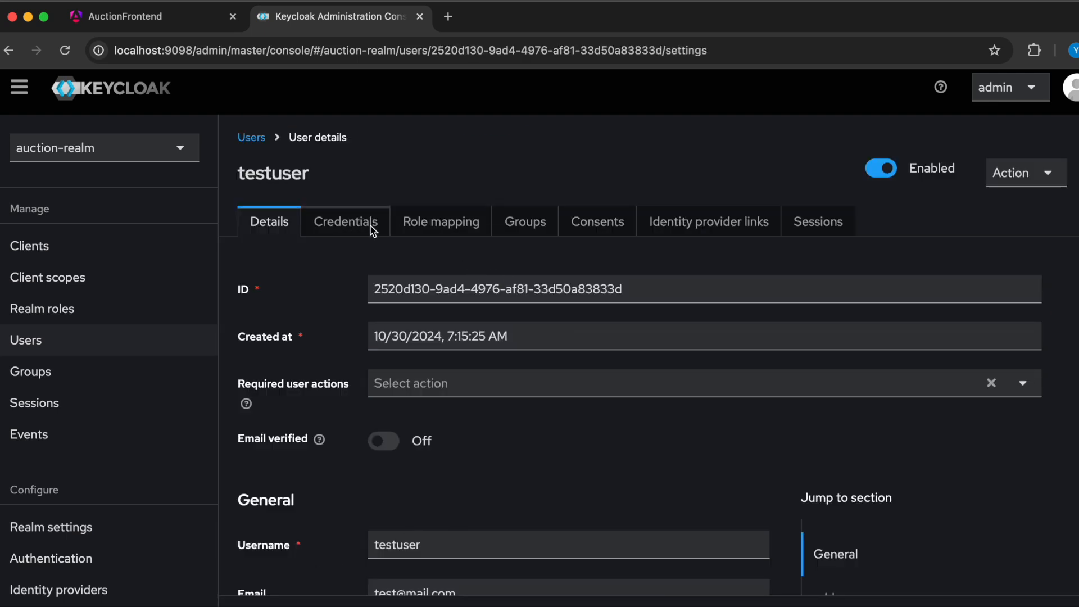
left_click(340, 225)
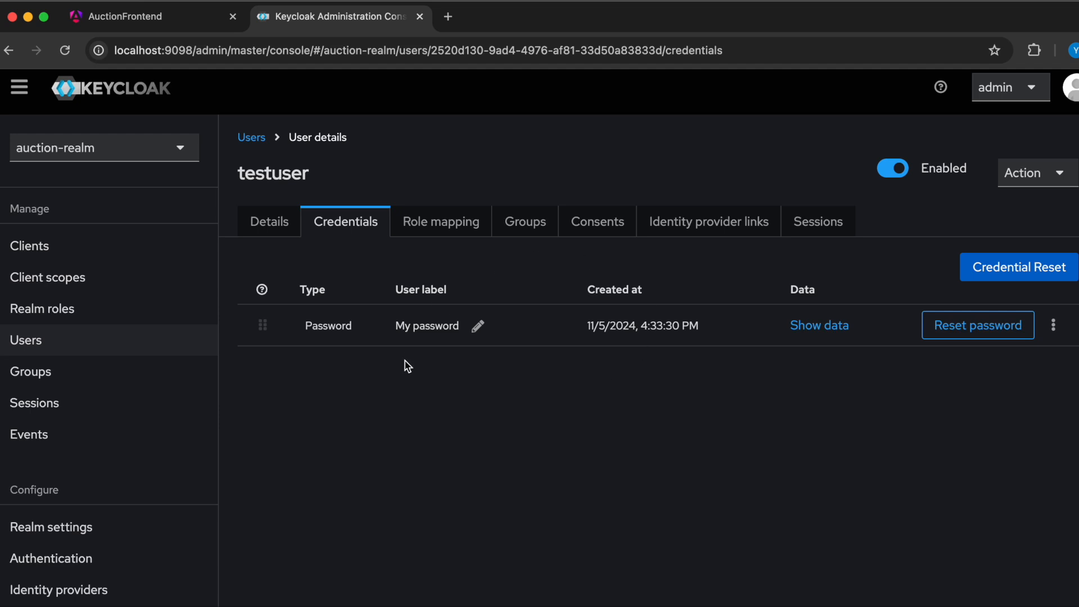
left_click(430, 230)
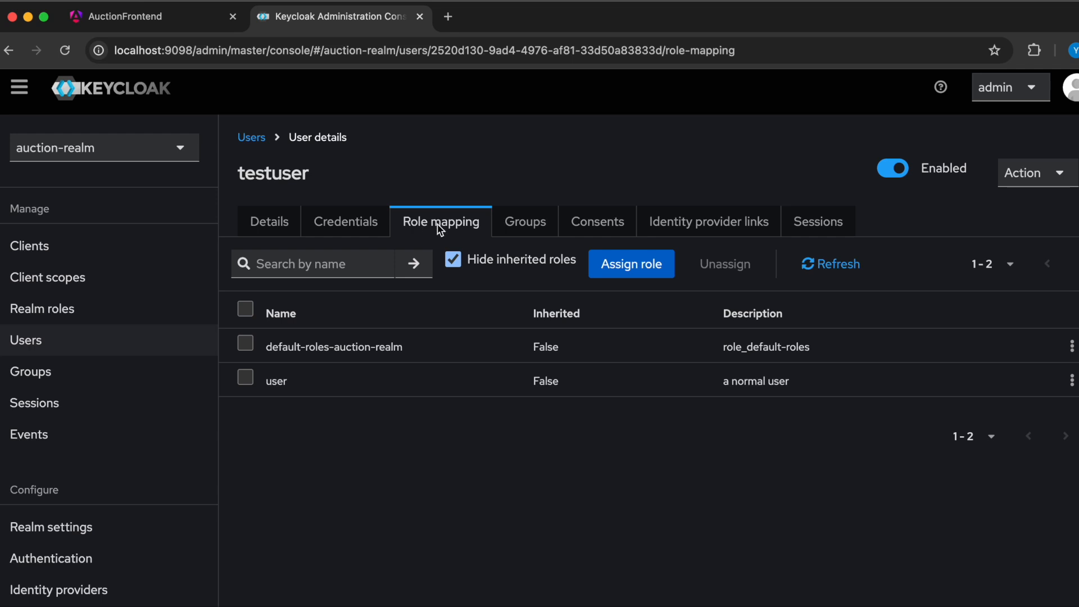
- Check which realm roles can be assigned to testuser, filtering by realm roles, and leave without assigning any
left_click(655, 264)
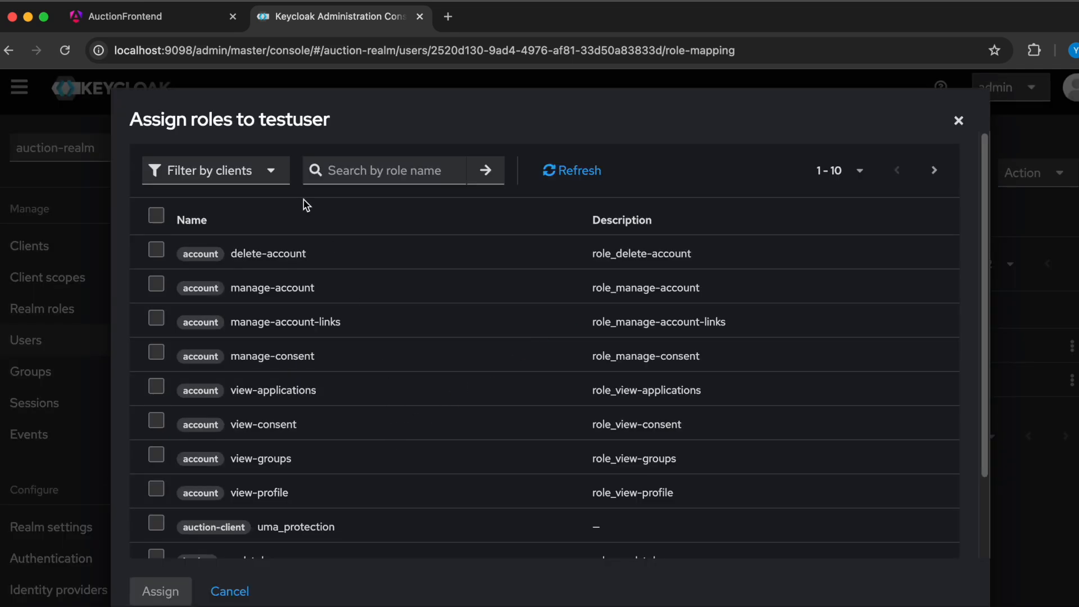
left_click(234, 171)
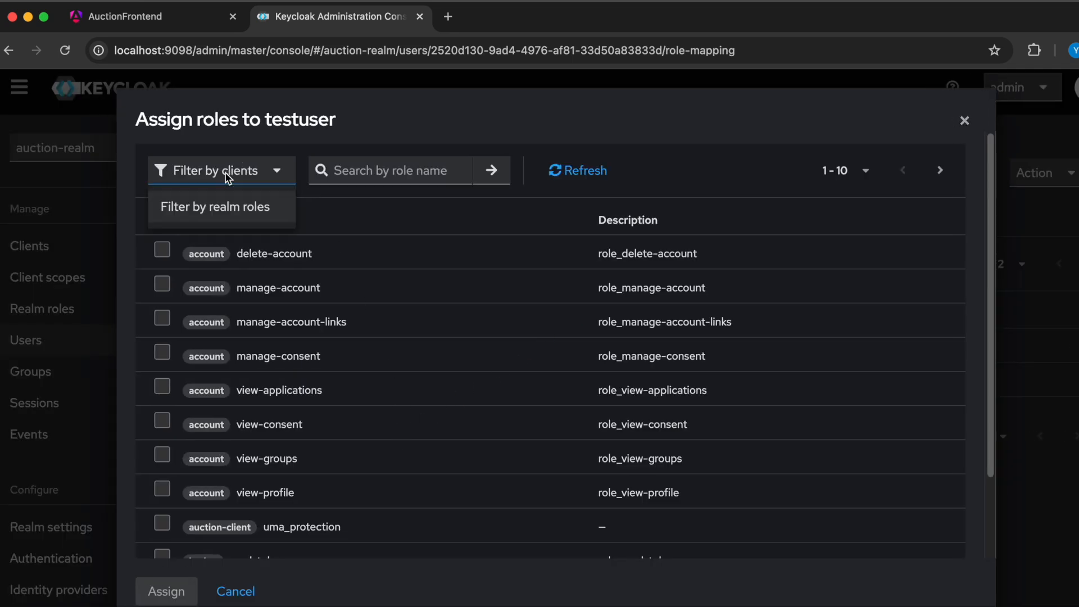
left_click(230, 219)
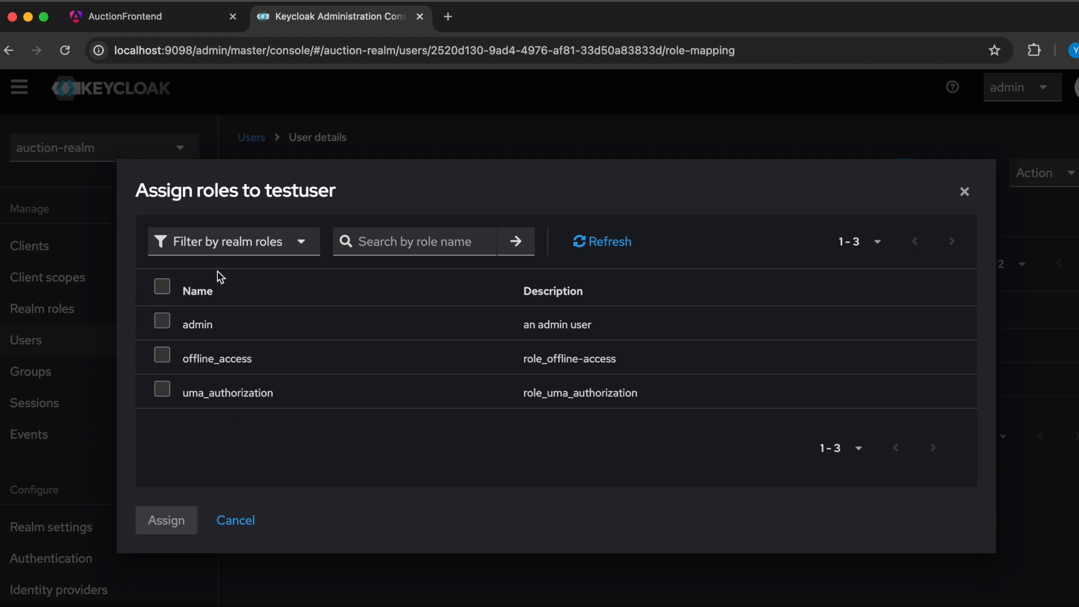
left_click(234, 518)
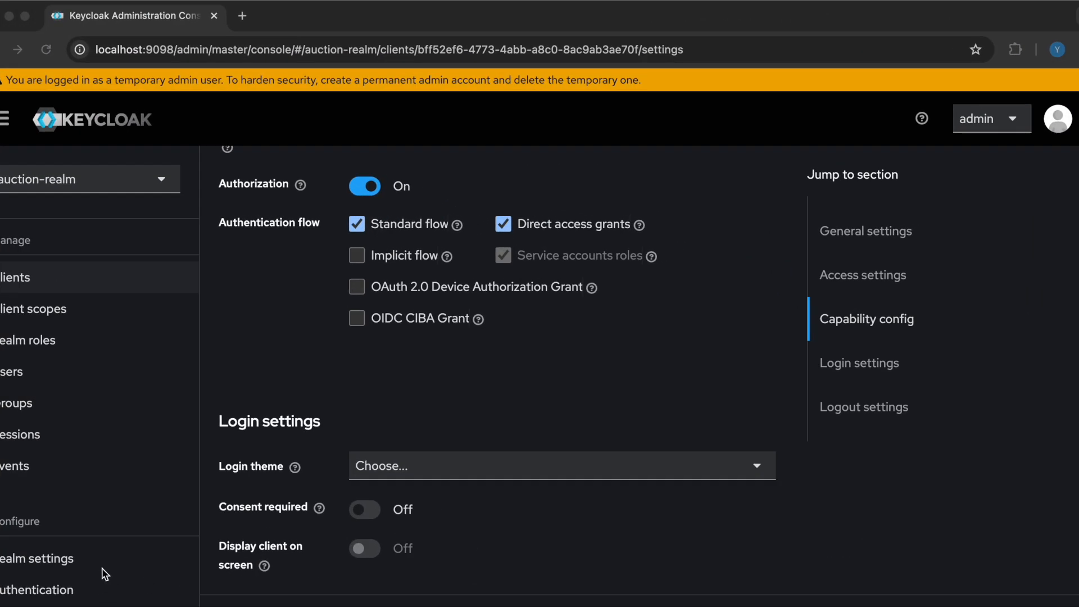
- Open the user profile section of the auction-realm realm settings and review its attribute list
scroll(106, 565, "down", 1)
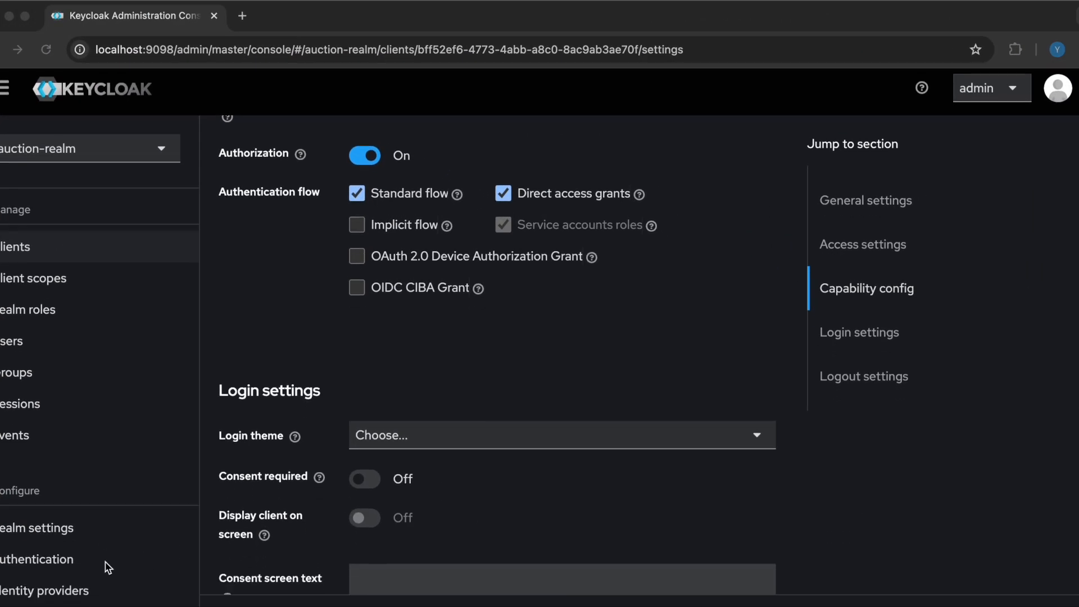
left_click(37, 531)
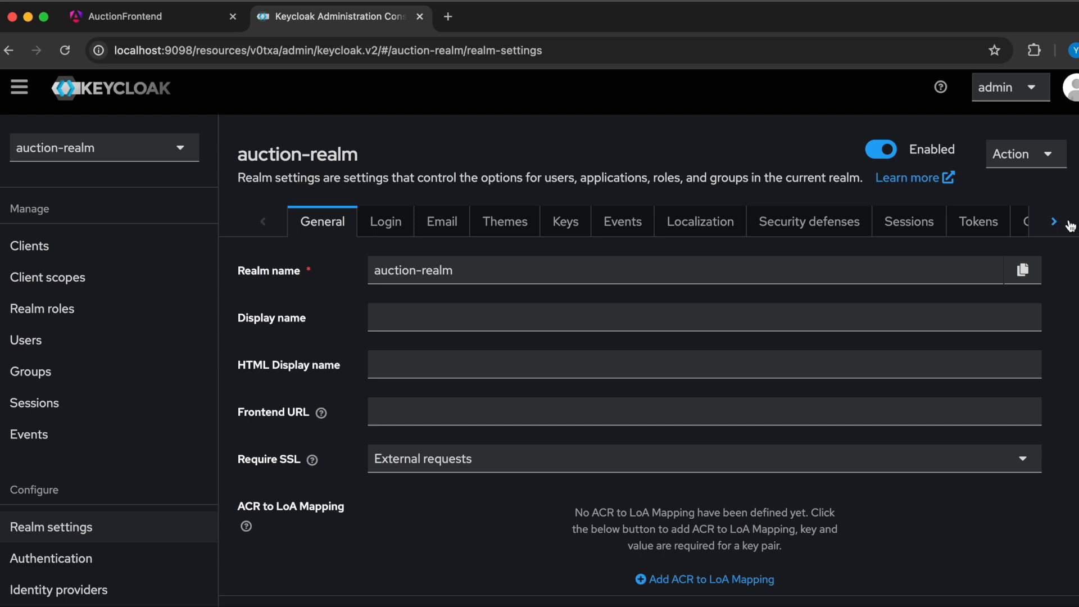
left_click(1054, 222)
left_click(1054, 221)
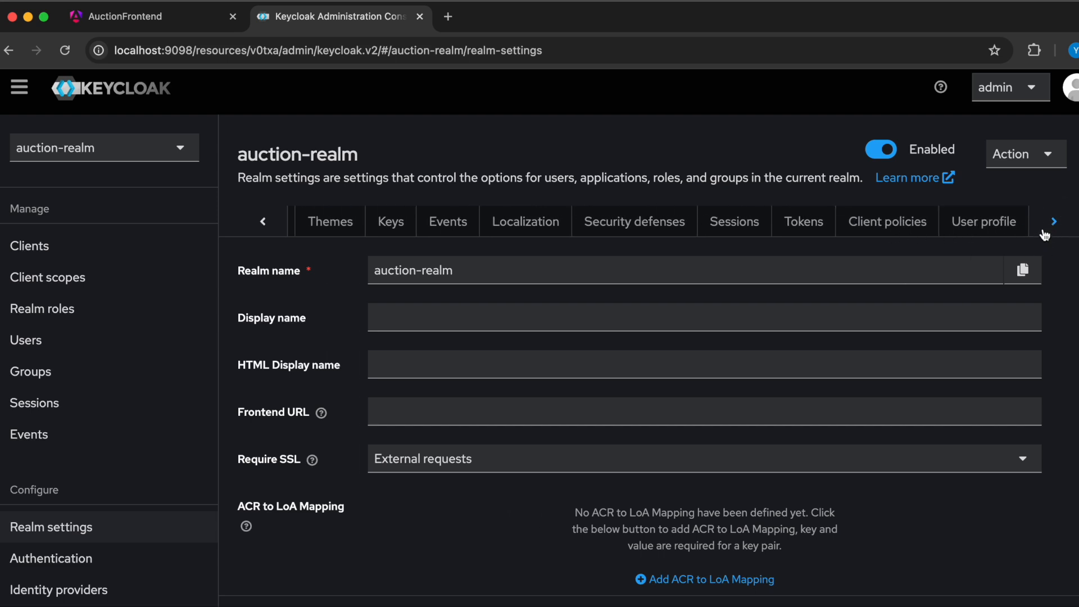
left_click(985, 222)
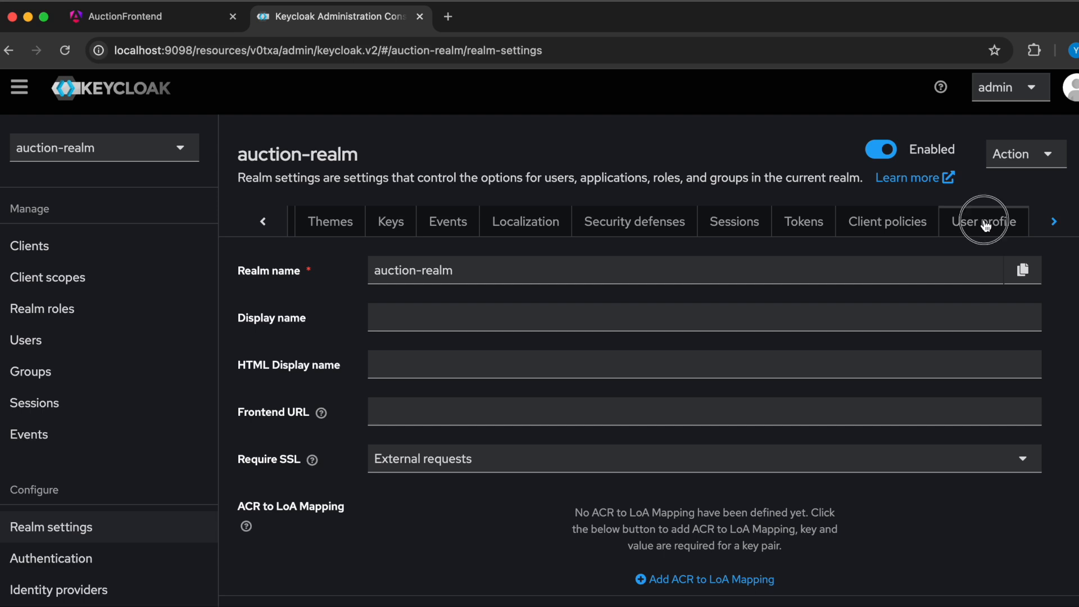
scroll(604, 337, "down", 5)
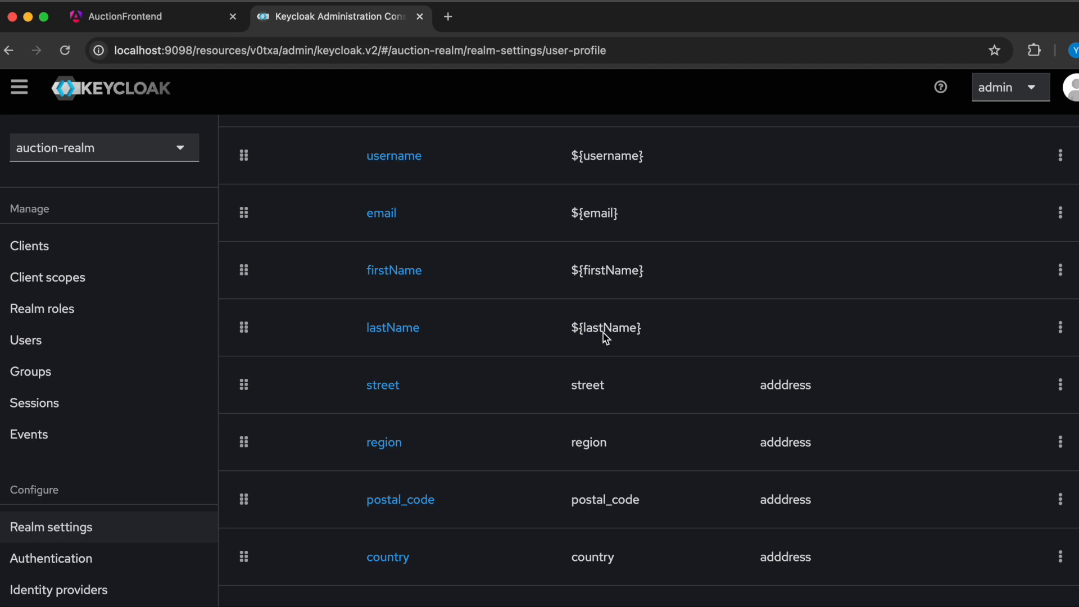
scroll(606, 338, "up", 3)
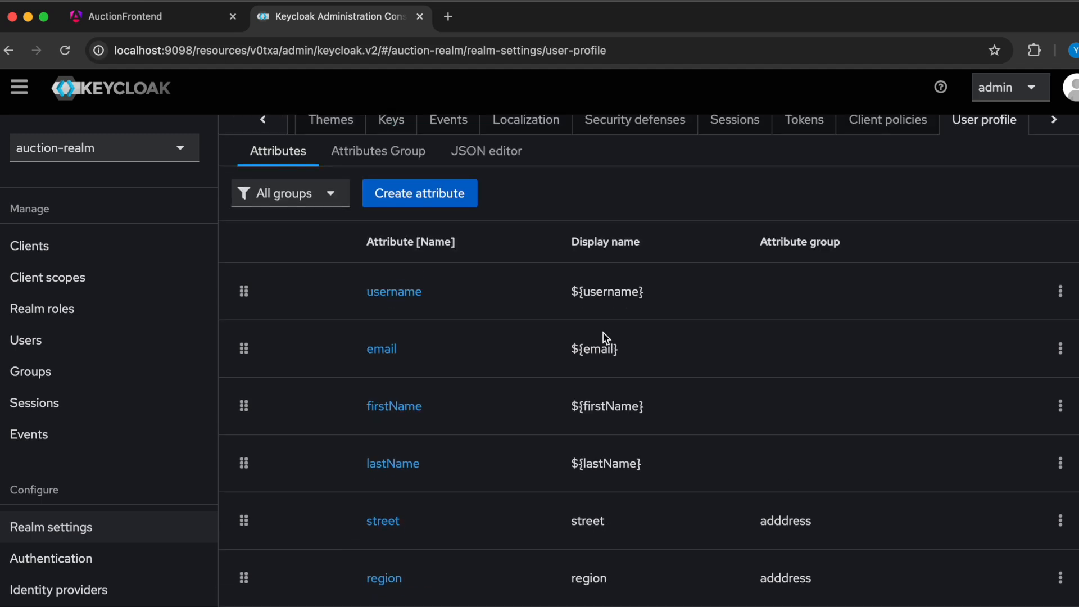
scroll(607, 338, "down", 3)
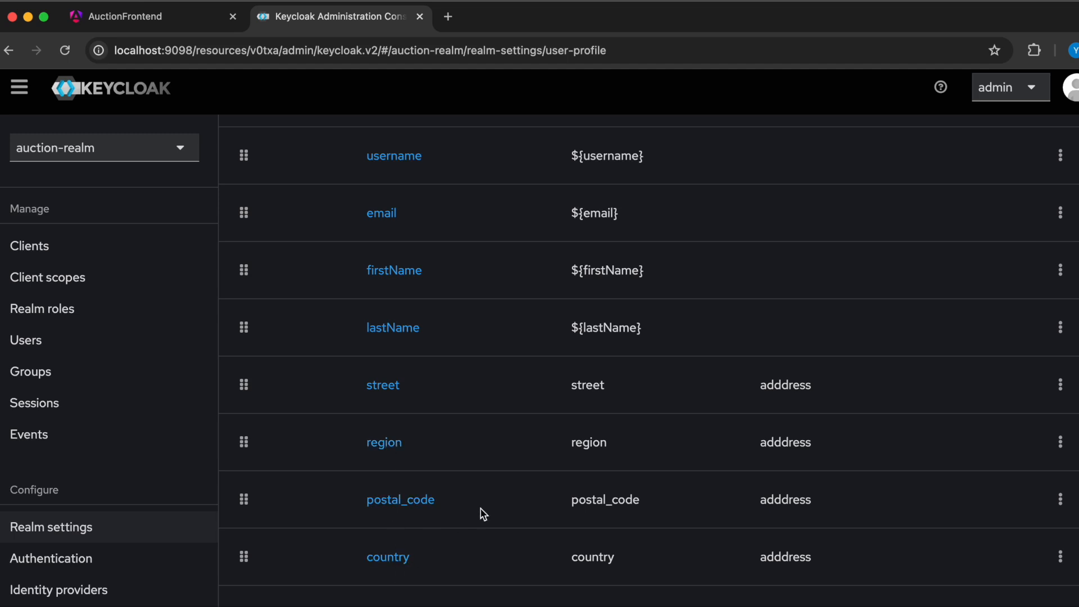
- Open the form for creating a user profile attribute and examine its general settings
scroll(481, 513, "up", 5)
left_click(438, 313)
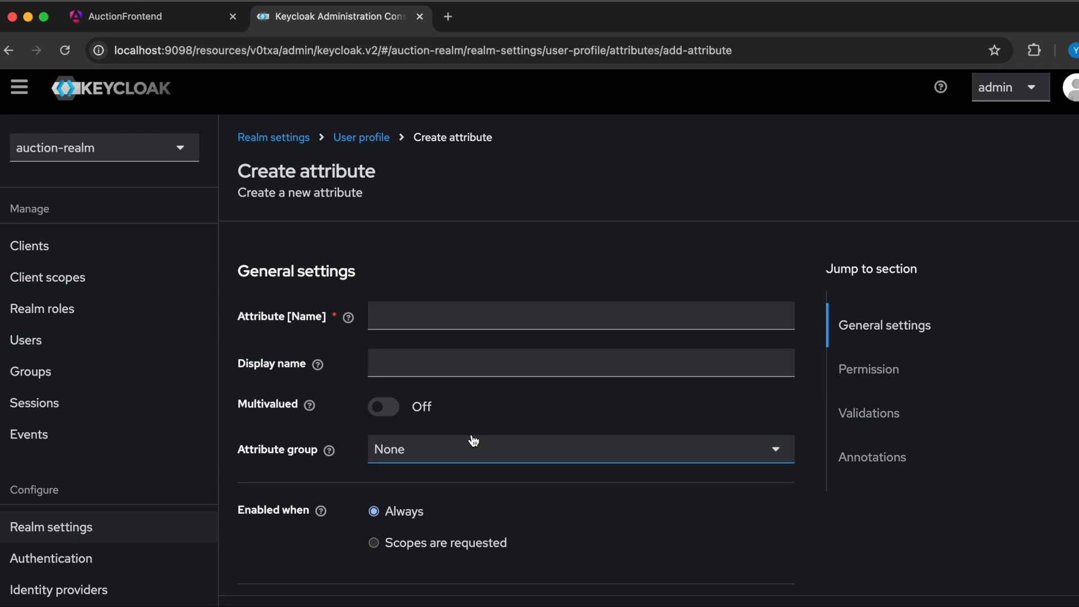
left_click(404, 318)
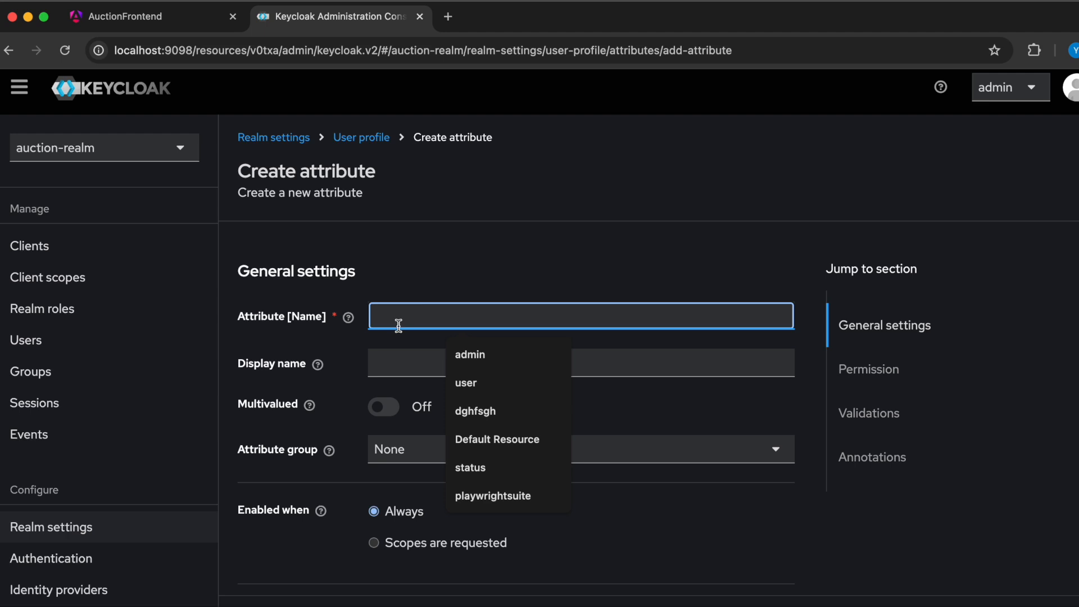
left_click(386, 369)
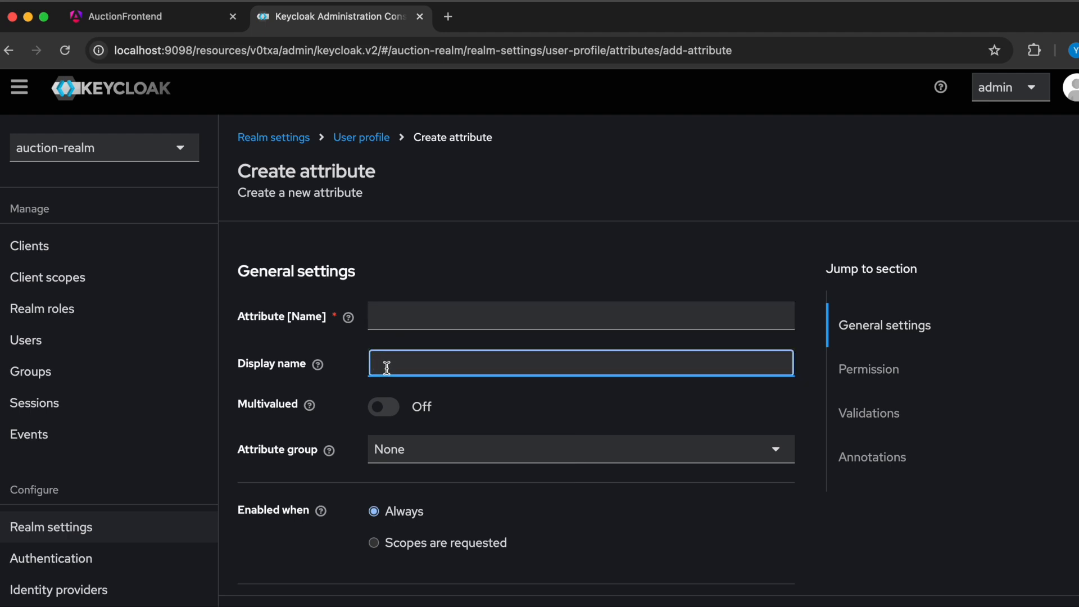
scroll(488, 544, "down", 1)
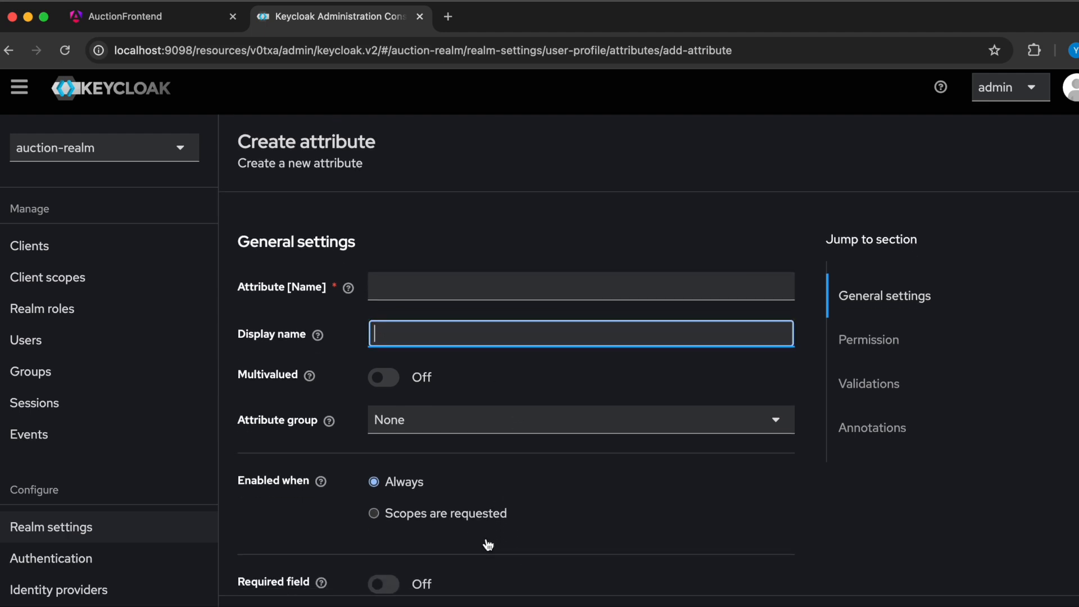
scroll(488, 544, "down", 5)
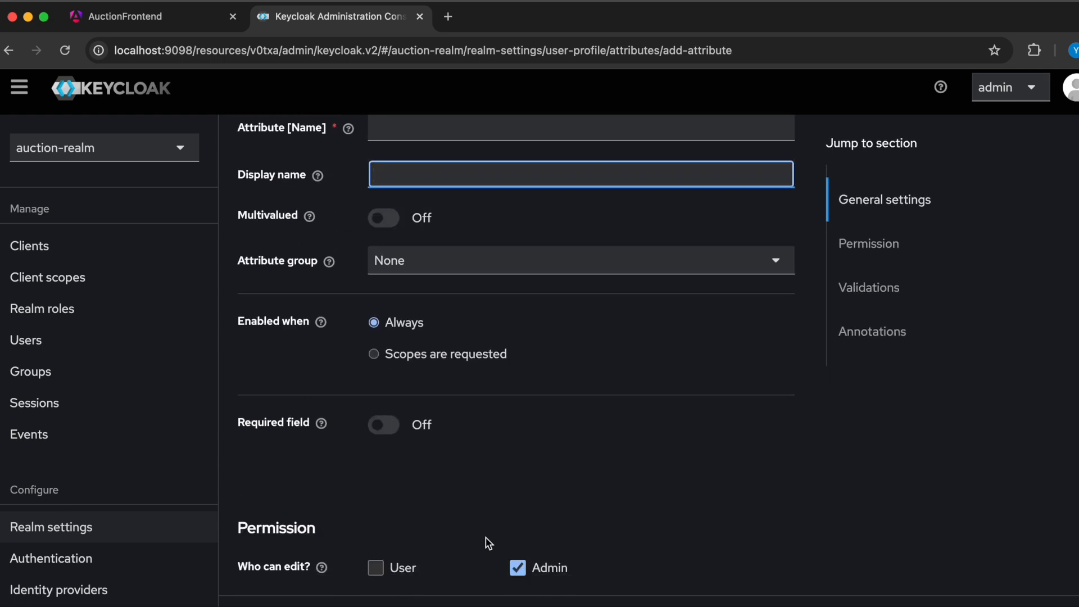
scroll(488, 534, "up", 6)
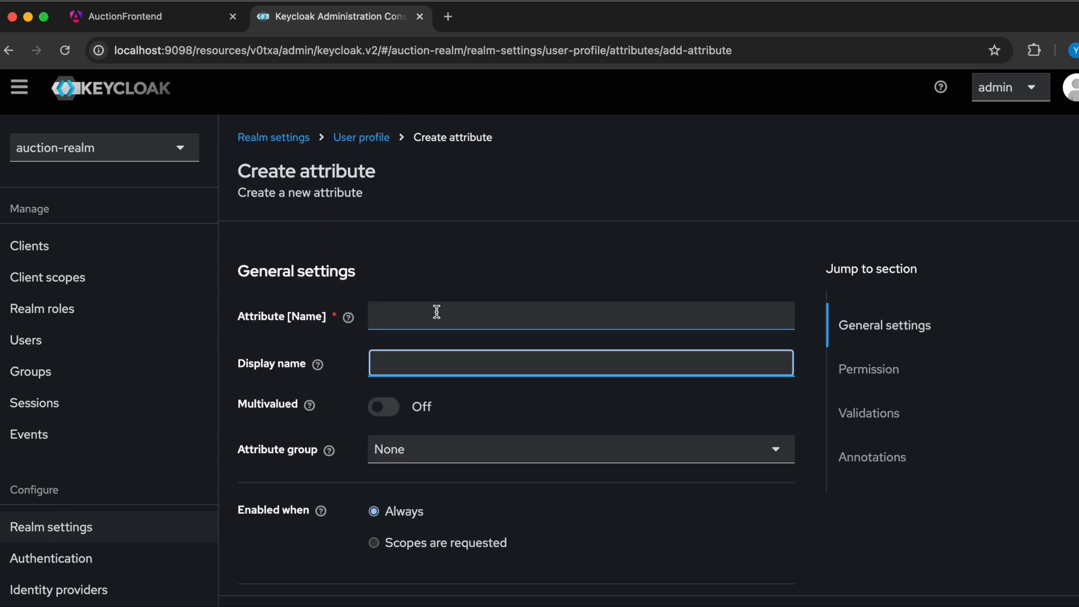
- Examine the new attribute form's permission, validation and annotation sections, and leave it without creating an attribute
left_click(393, 319)
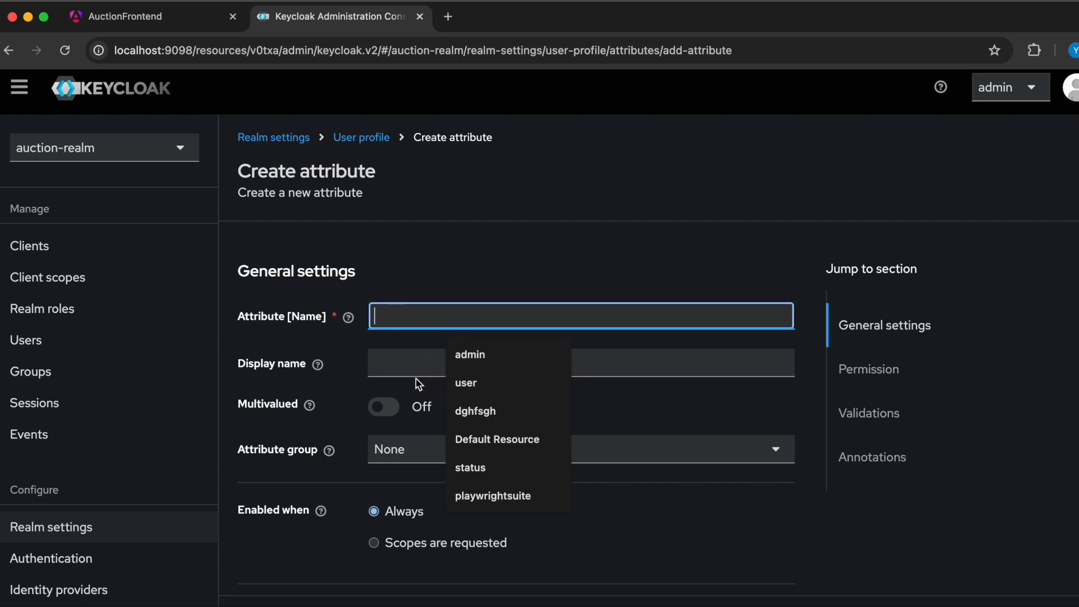
left_click(382, 371)
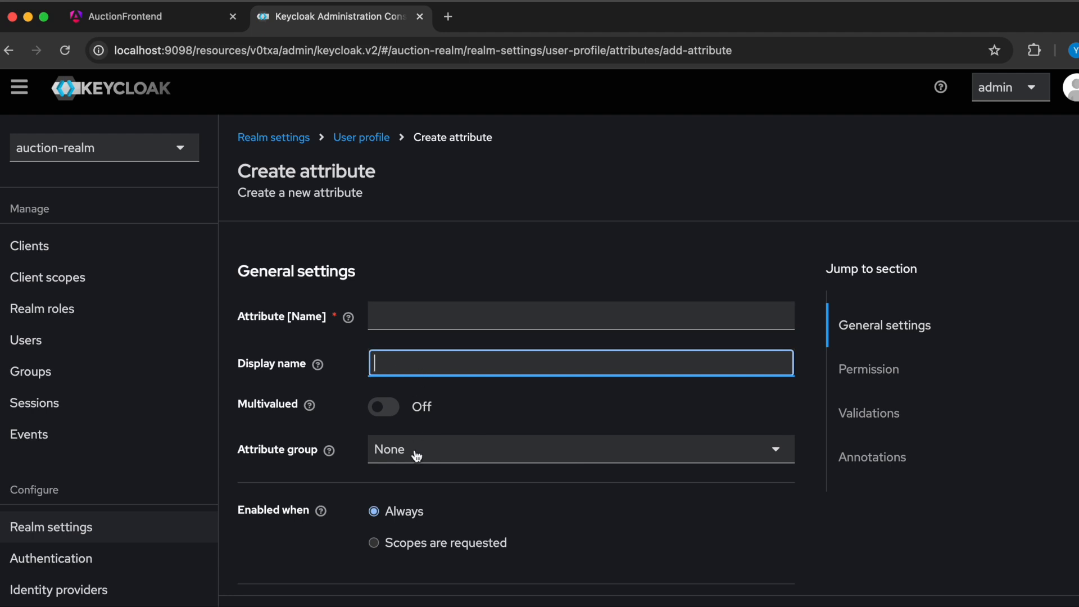
scroll(422, 493, "down", 4)
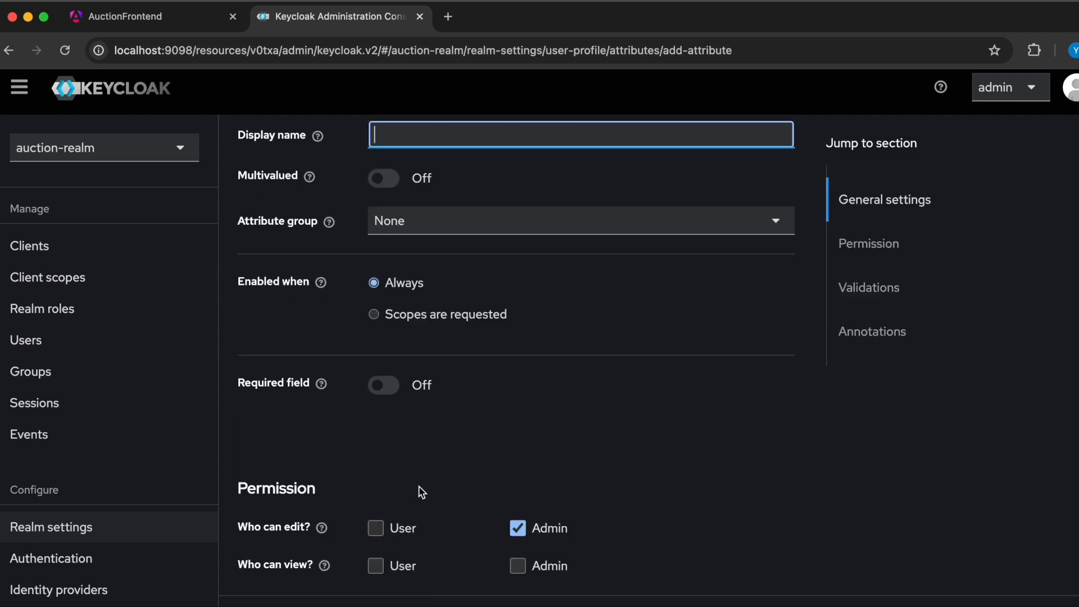
scroll(422, 493, "down", 3)
scroll(422, 492, "up", 7)
scroll(422, 492, "down", 10)
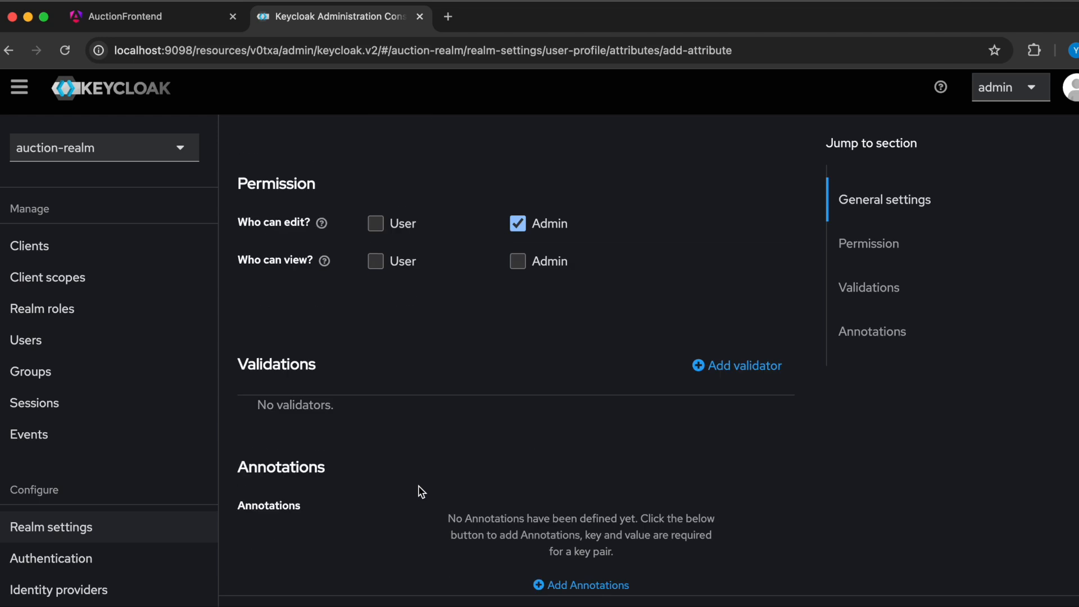
scroll(423, 492, "up", 10)
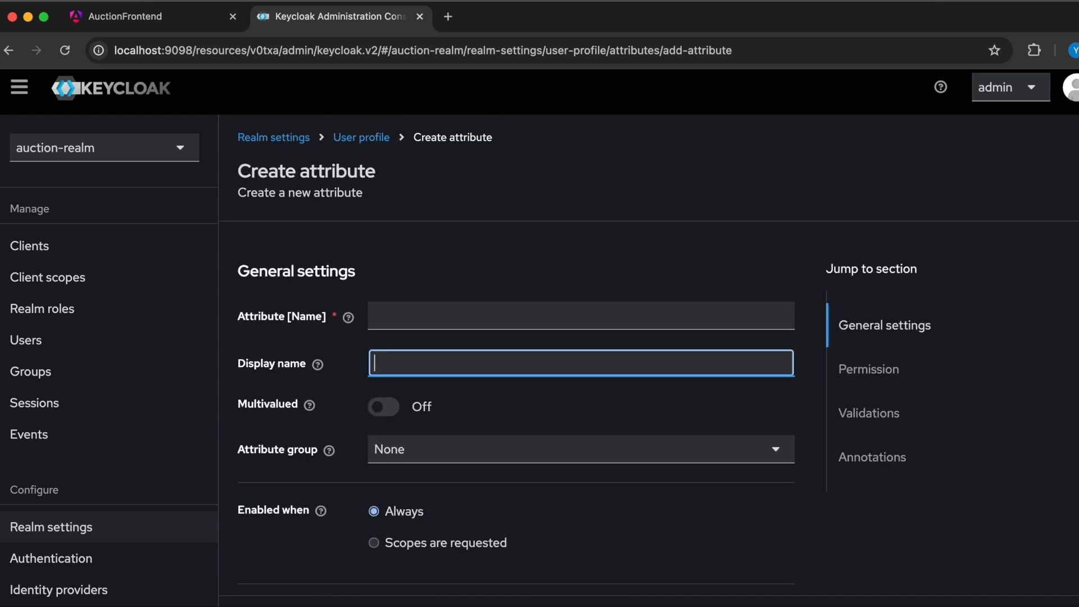
left_click(324, 604)
- Review the existing user profile attributes and the attribute groups they belong to
scroll(461, 466, "down", 5)
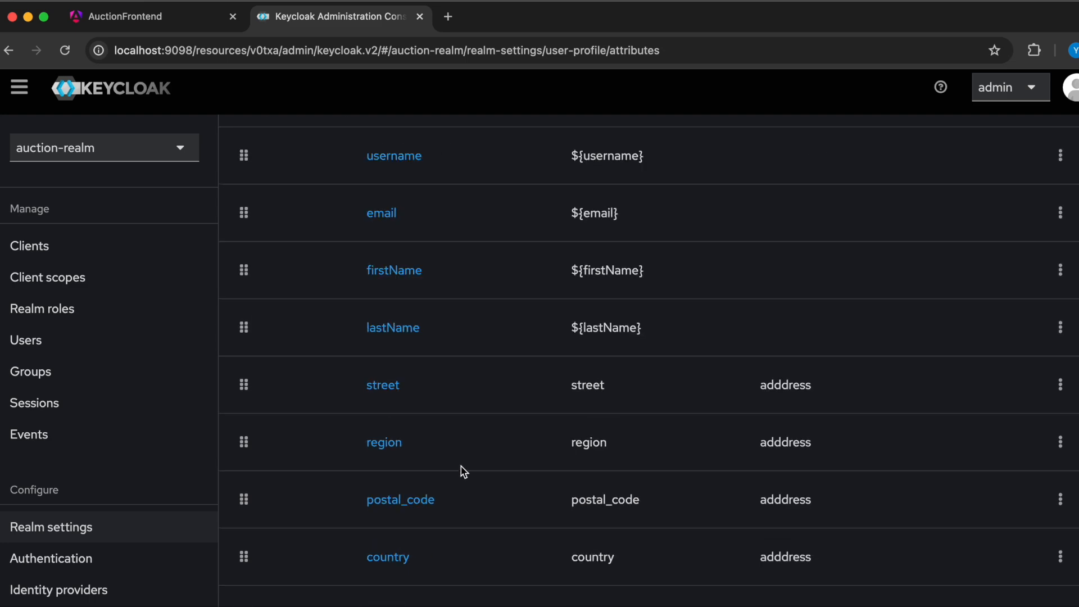
scroll(464, 471, "up", 3)
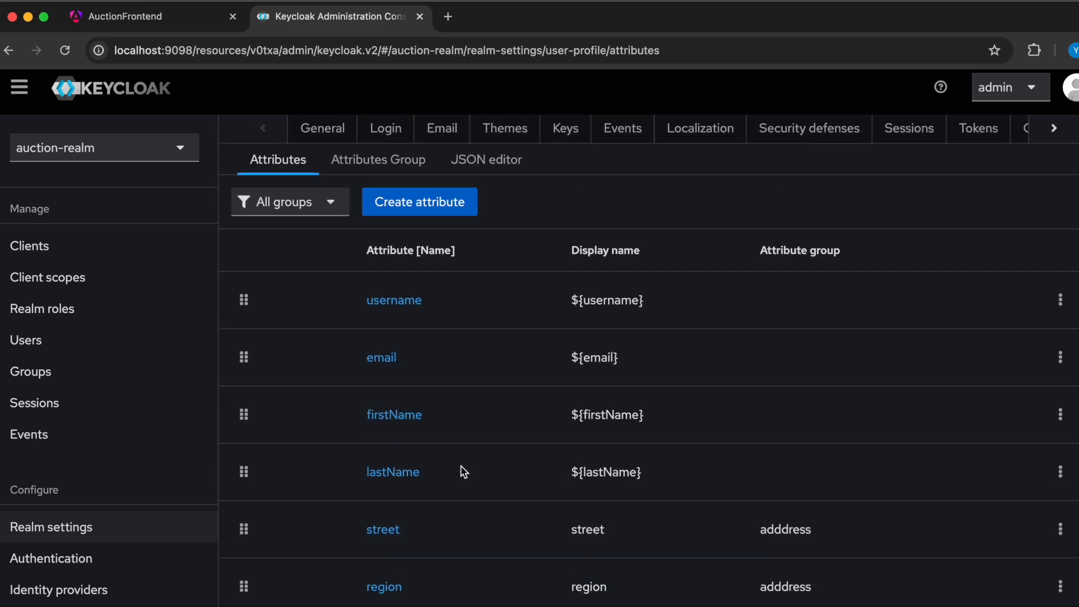
scroll(463, 471, "down", 3)
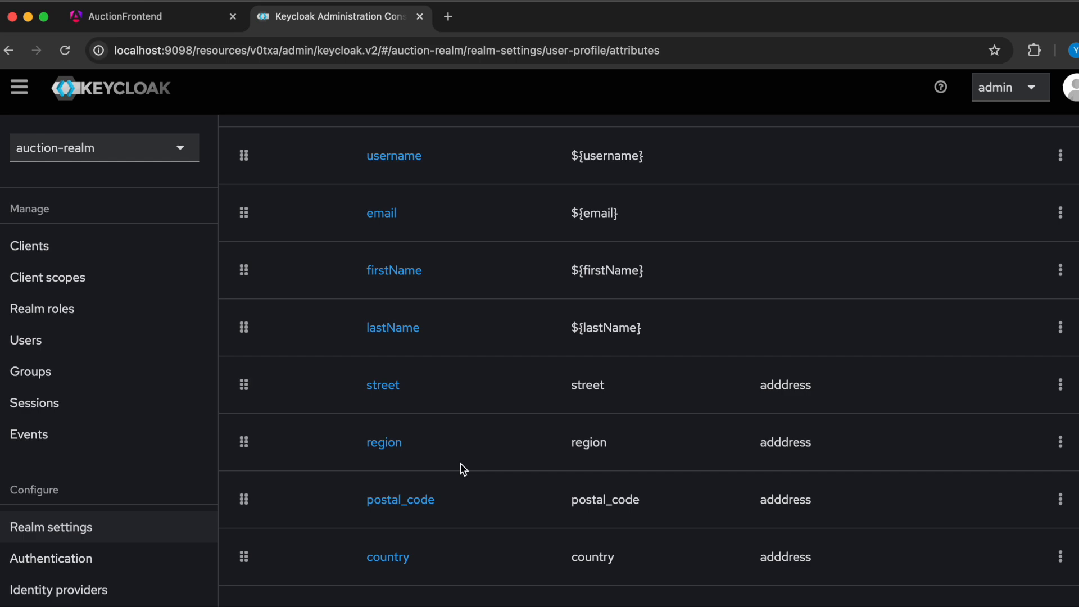
scroll(737, 430, "up", 3)
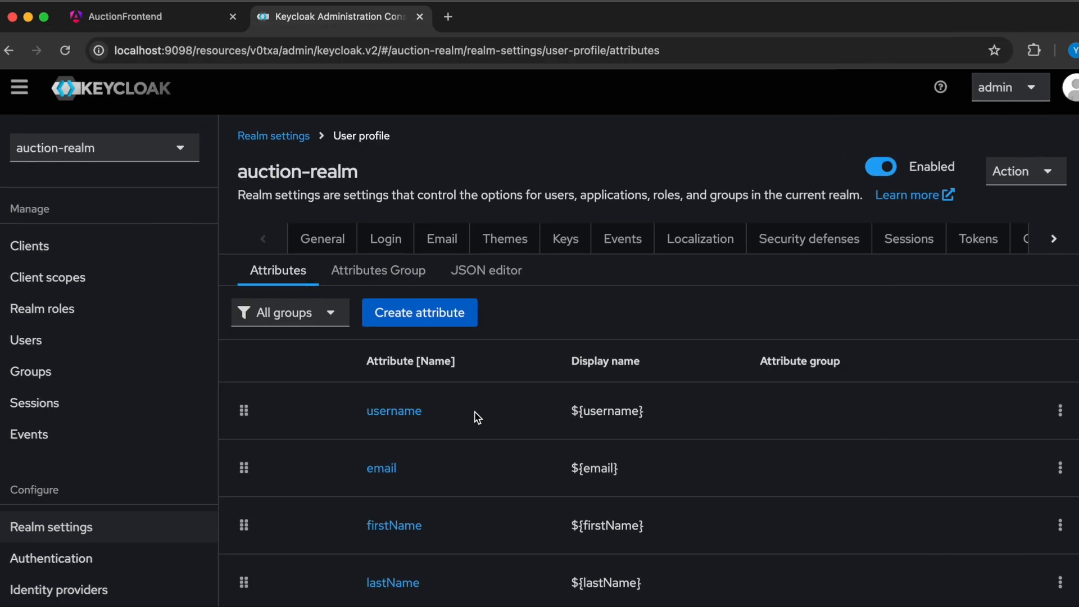
- Open the street attribute and examine its attribute group, permissions, validations and annotations
scroll(477, 415, "down", 5)
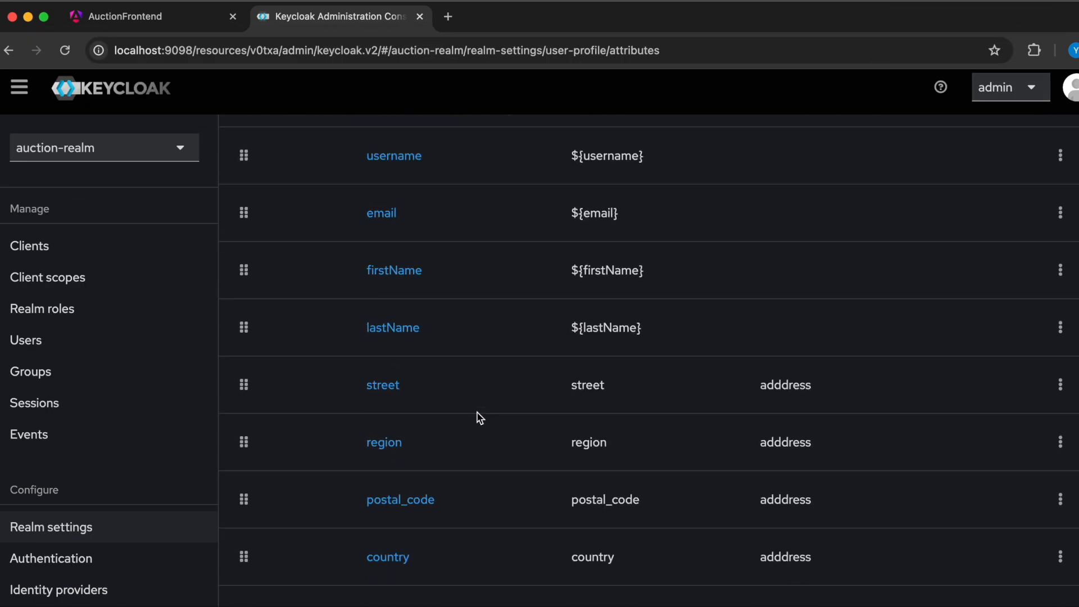
left_click(384, 392)
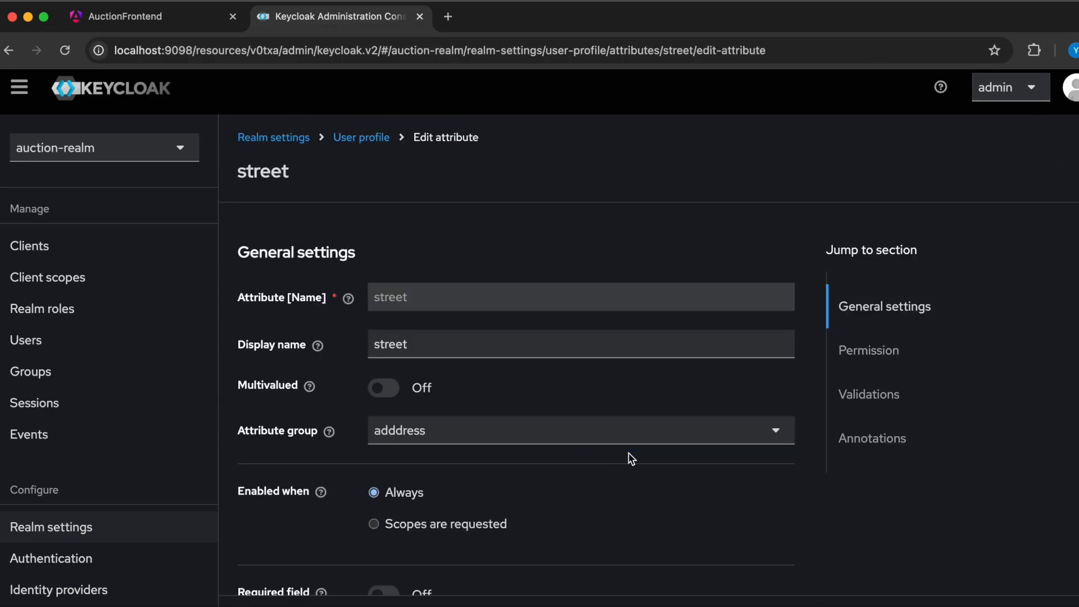
scroll(573, 512, "down", 10)
scroll(573, 506, "down", 1)
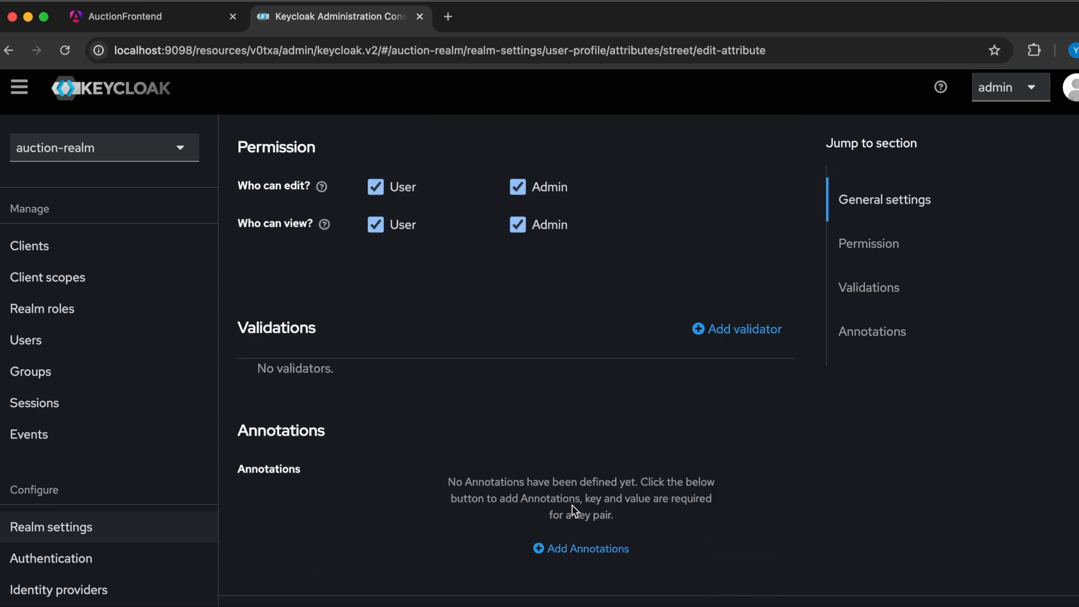
scroll(574, 509, "up", 4)
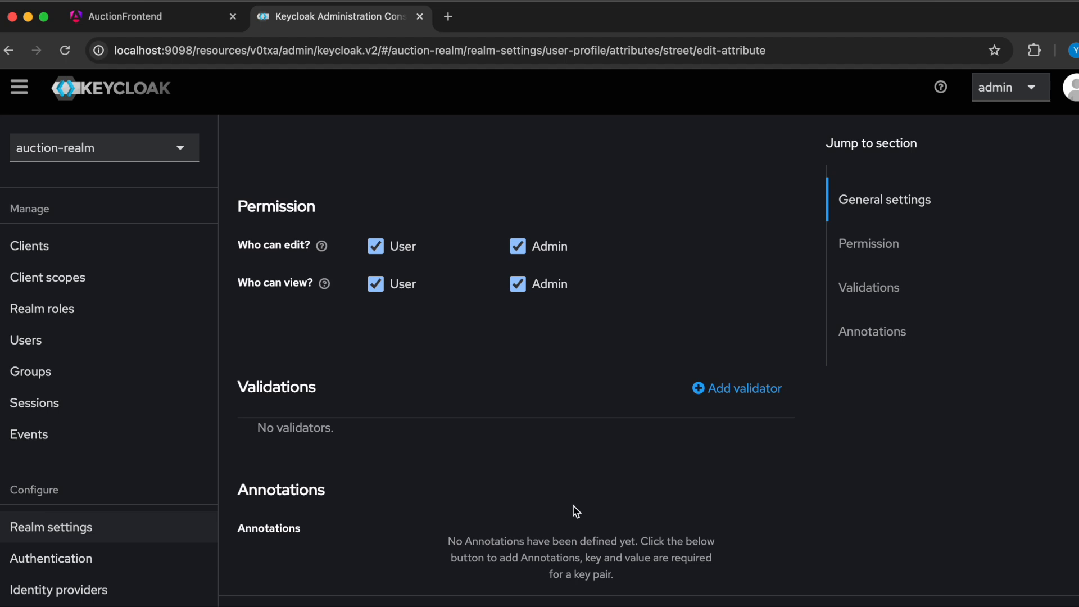
scroll(575, 509, "up", 5)
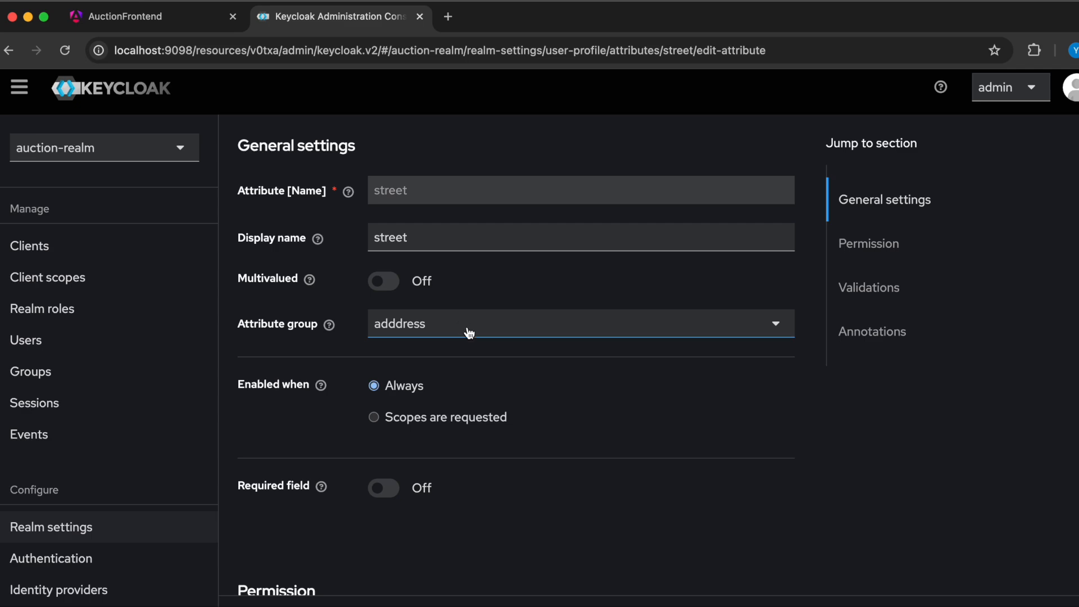
scroll(505, 431, "up", 2)
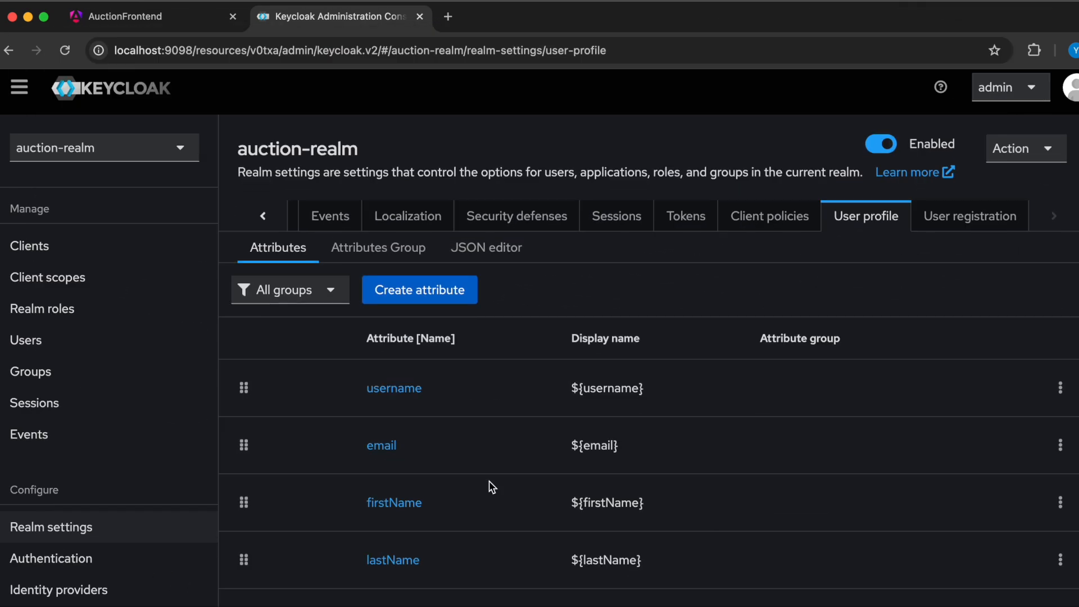
- Return to the user profile attribute list and look through the default and address attributes
scroll(489, 487, "down", 4)
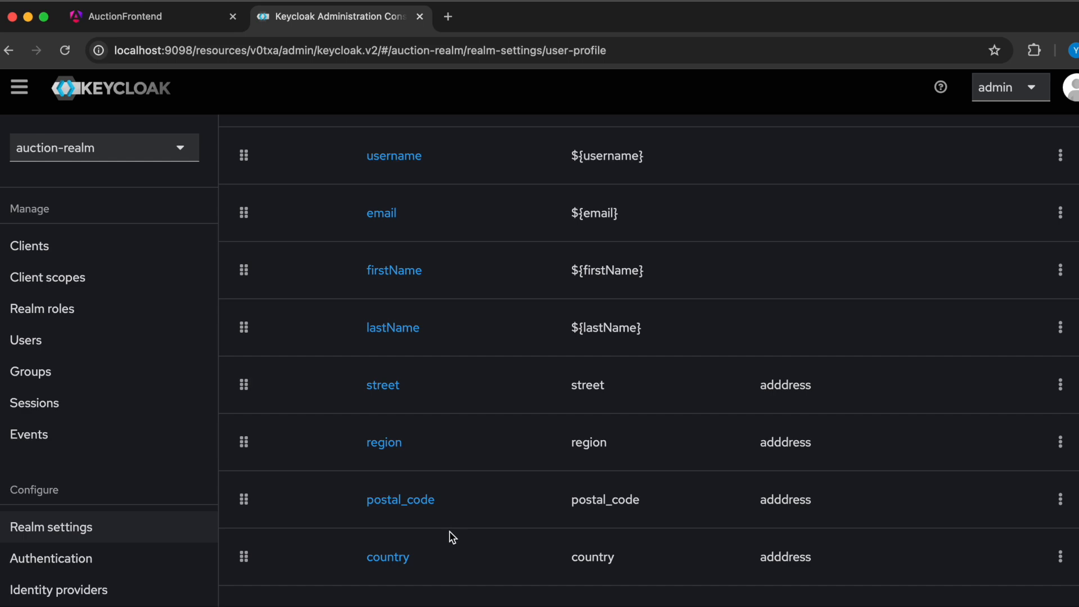
scroll(457, 526, "up", 5)
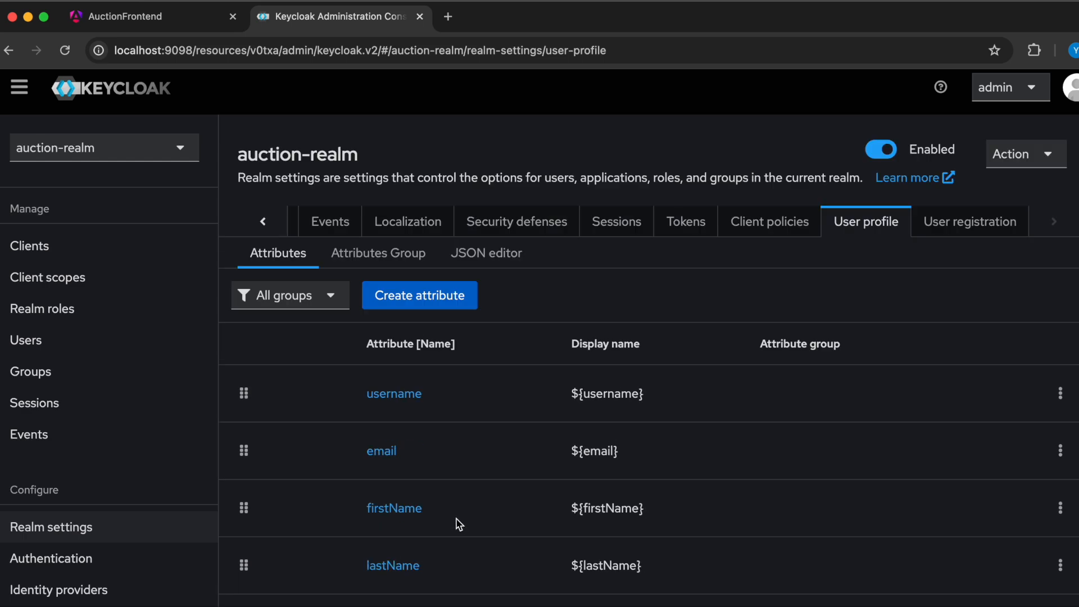
scroll(460, 525, "down", 5)
scroll(459, 525, "up", 5)
scroll(465, 503, "down", 5)
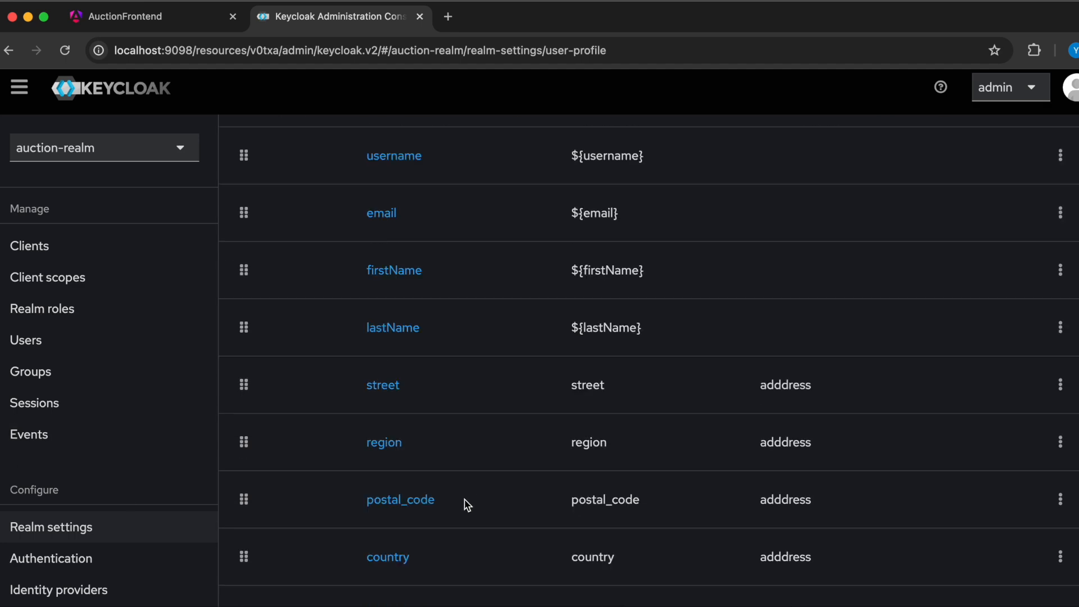
scroll(468, 505, "up", 5)
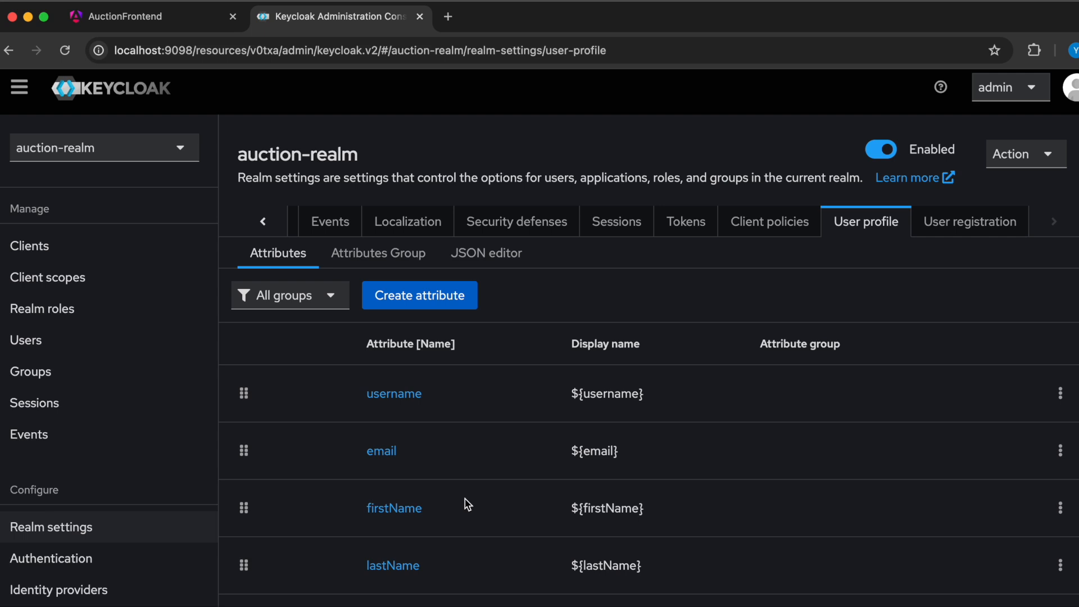
- View the user profile's attribute groups and JSON definition, and return to the attribute list
left_click(388, 260)
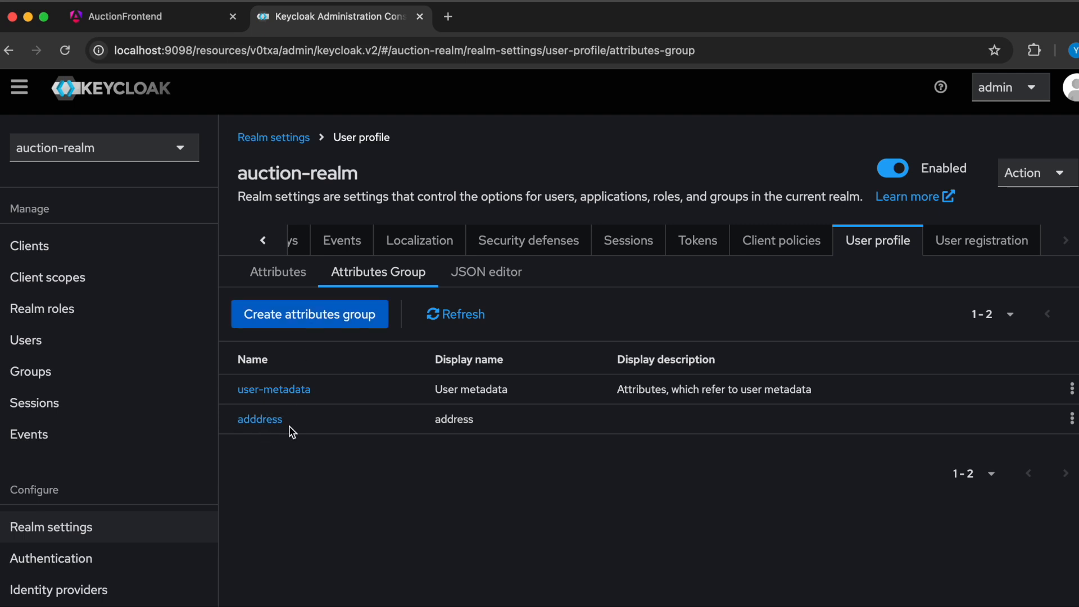
left_click(488, 274)
left_click(278, 273)
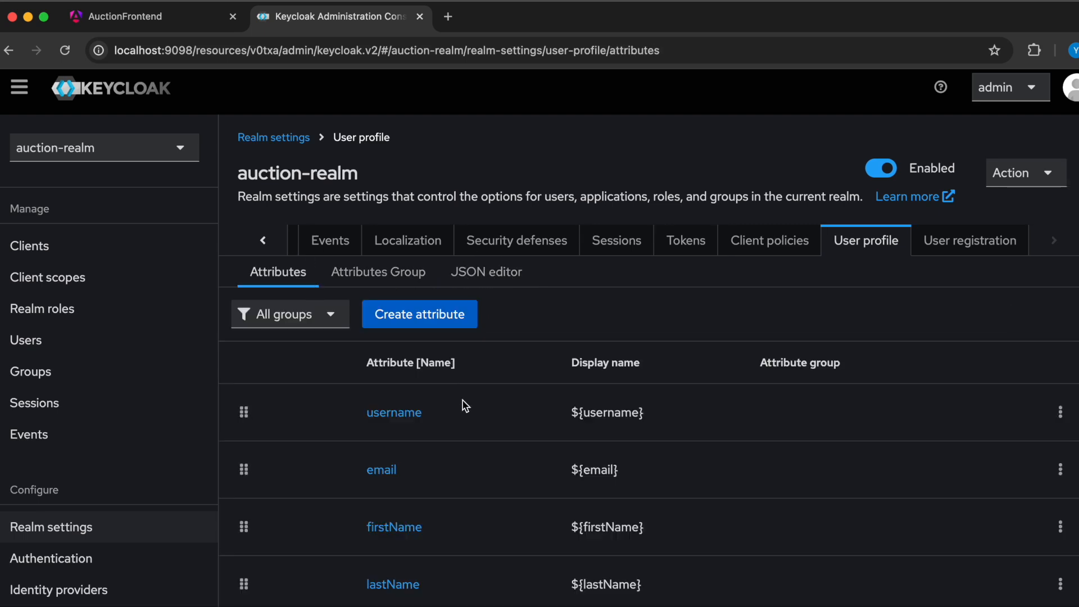
scroll(488, 537, "down", 5)
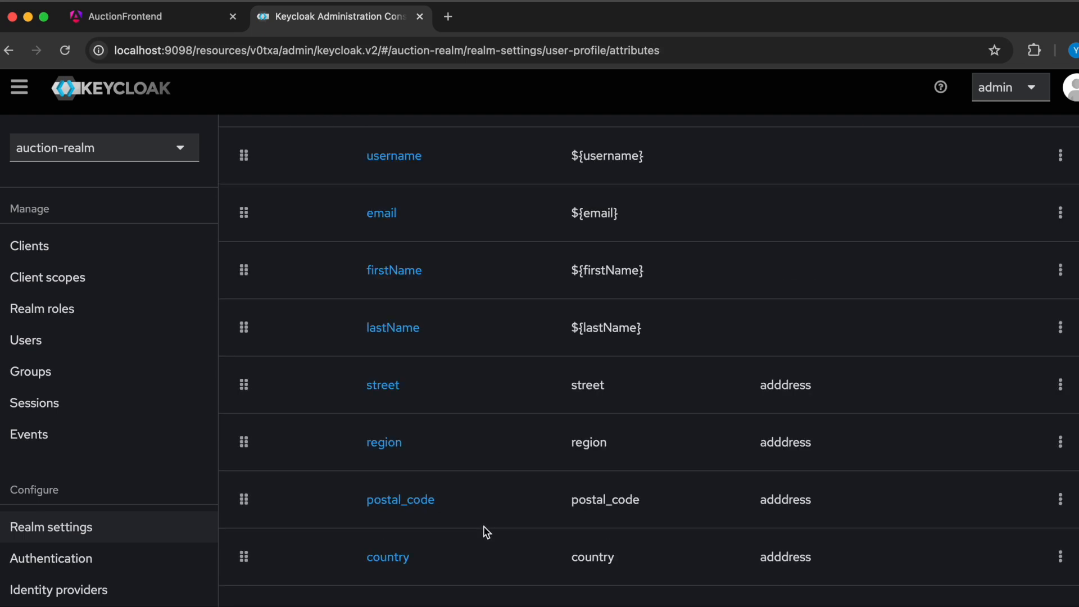
- Open the region attribute and examine its general settings, attribute group, permissions, validations and annotations
left_click(384, 444)
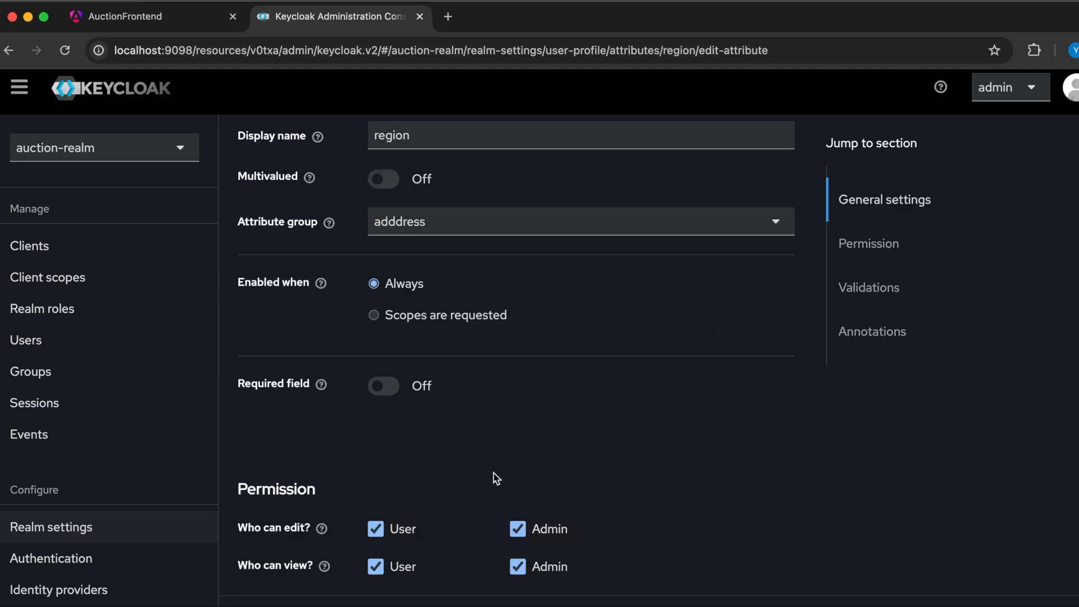
scroll(509, 459, "down", 7)
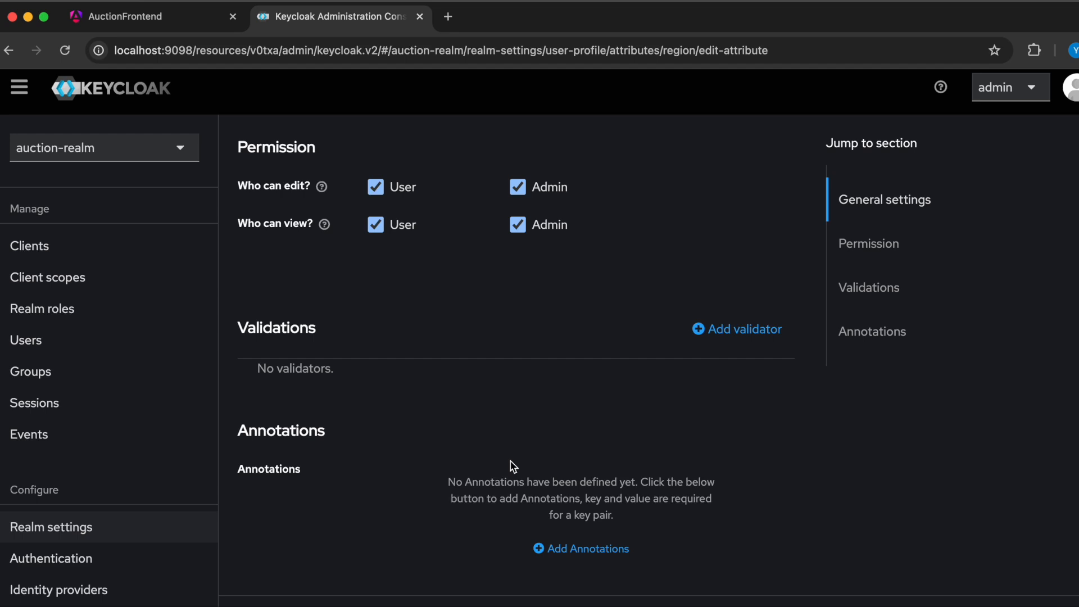
scroll(511, 464, "up", 6)
scroll(512, 465, "up", 3)
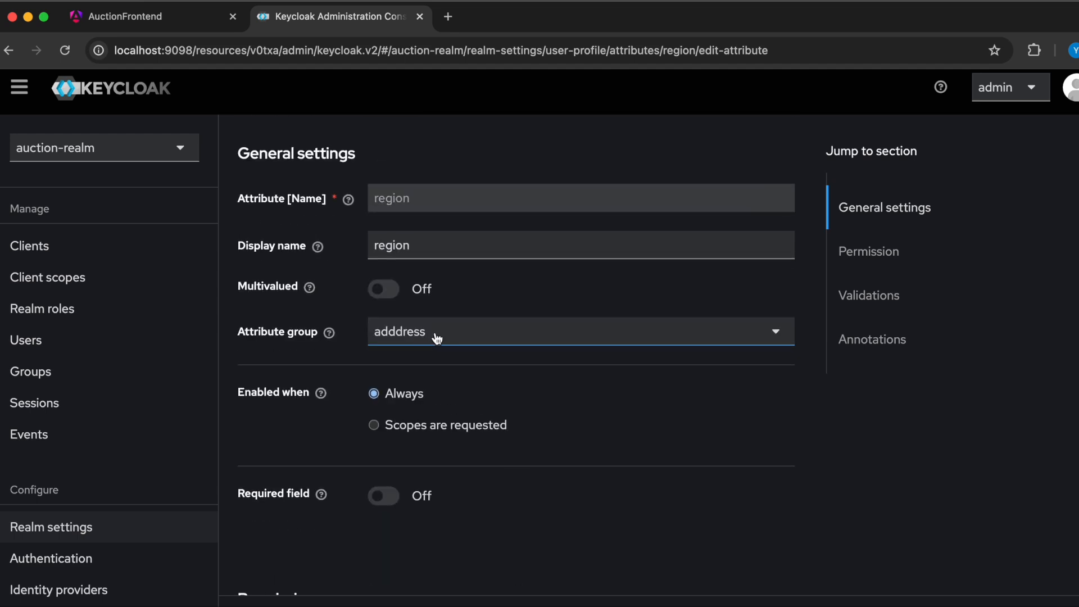
- Switch to the AuctionFrontend application, log out of the current session and open the Login/Register page
left_click(167, 25)
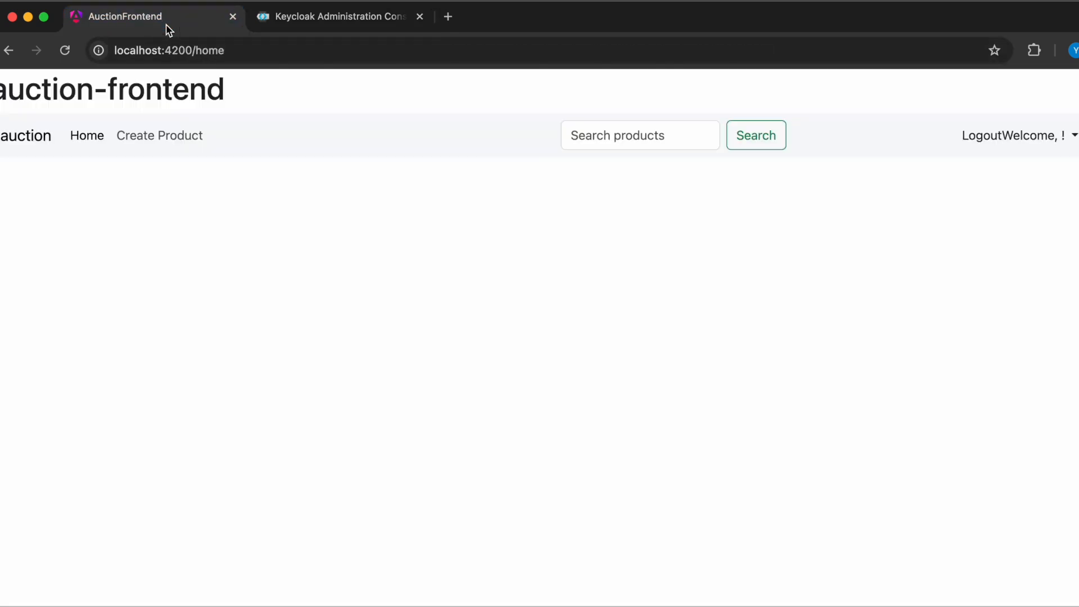
left_click(987, 136)
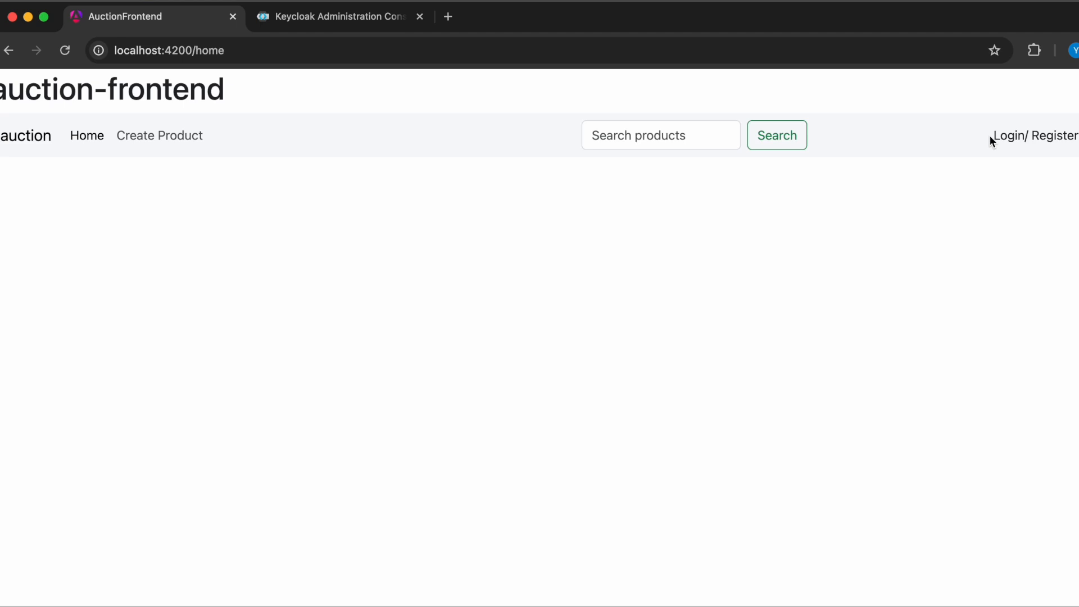
left_click(1052, 138)
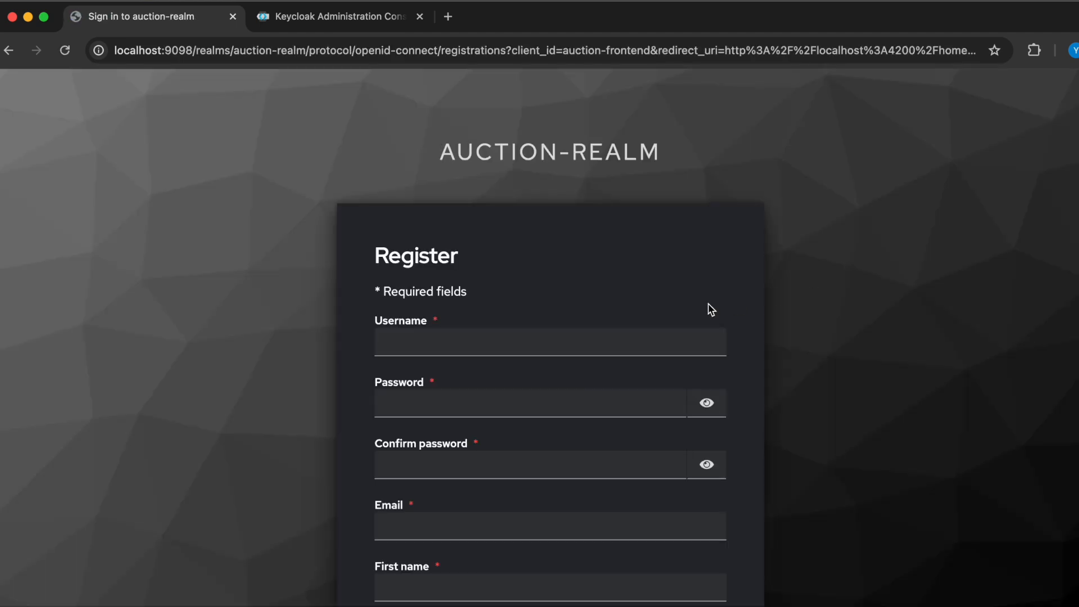
- Look through the auction-realm registration form, checking the telephone field and the fields in the address group
scroll(659, 378, "down", 3)
scroll(659, 378, "down", 5)
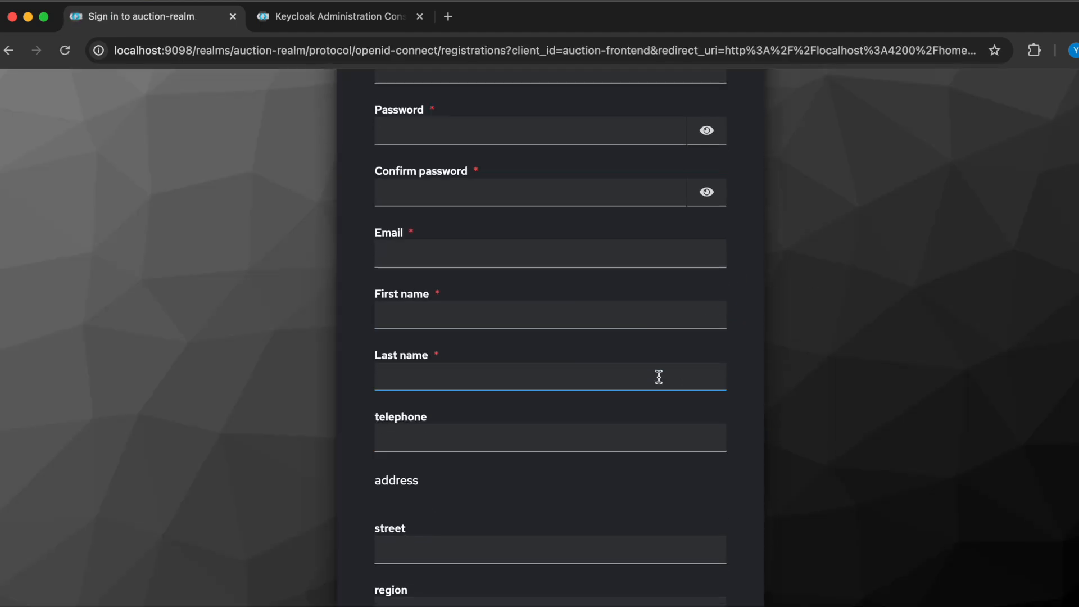
double_click(444, 316)
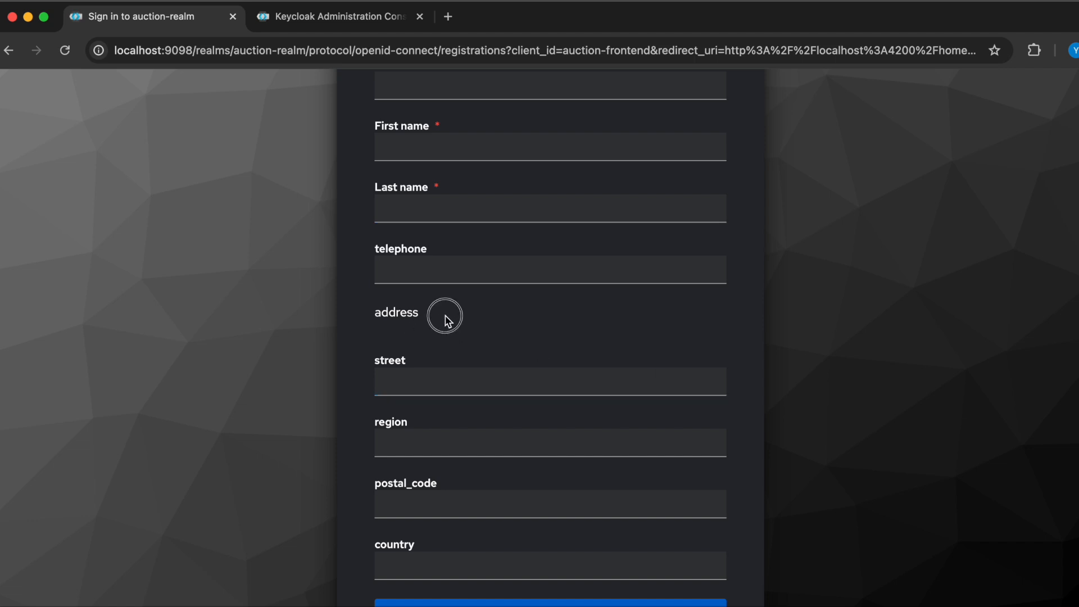
scroll(467, 574, "down", 2)
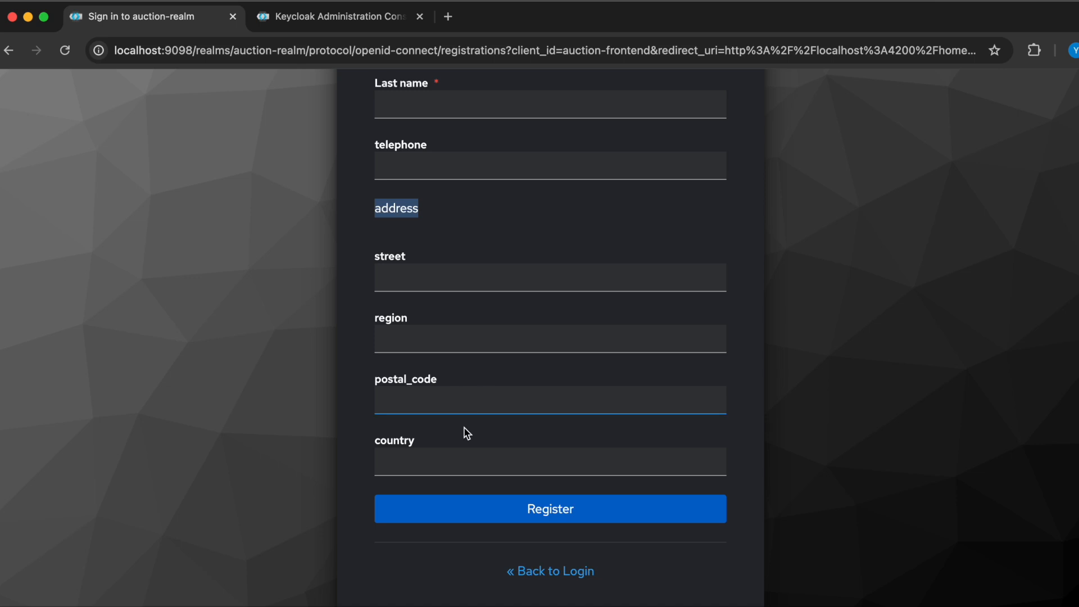
scroll(442, 492, "up", 3)
scroll(447, 487, "up", 3)
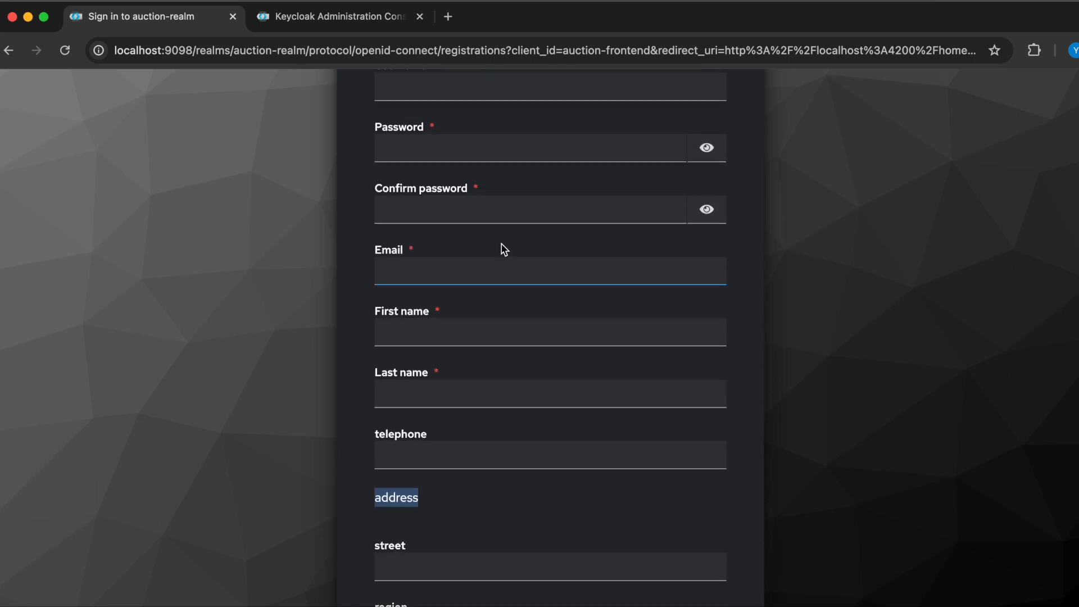
- Switch back to the Keycloak admin console and recheck the region attribute's general settings
left_click(293, 19)
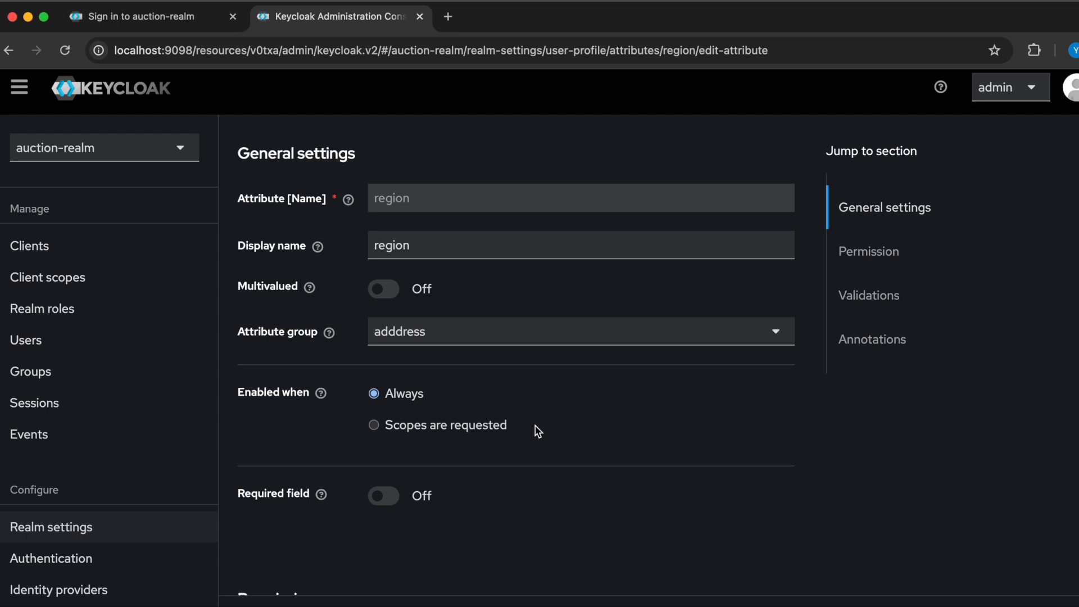
scroll(537, 433, "down", 2)
scroll(537, 433, "up", 4)
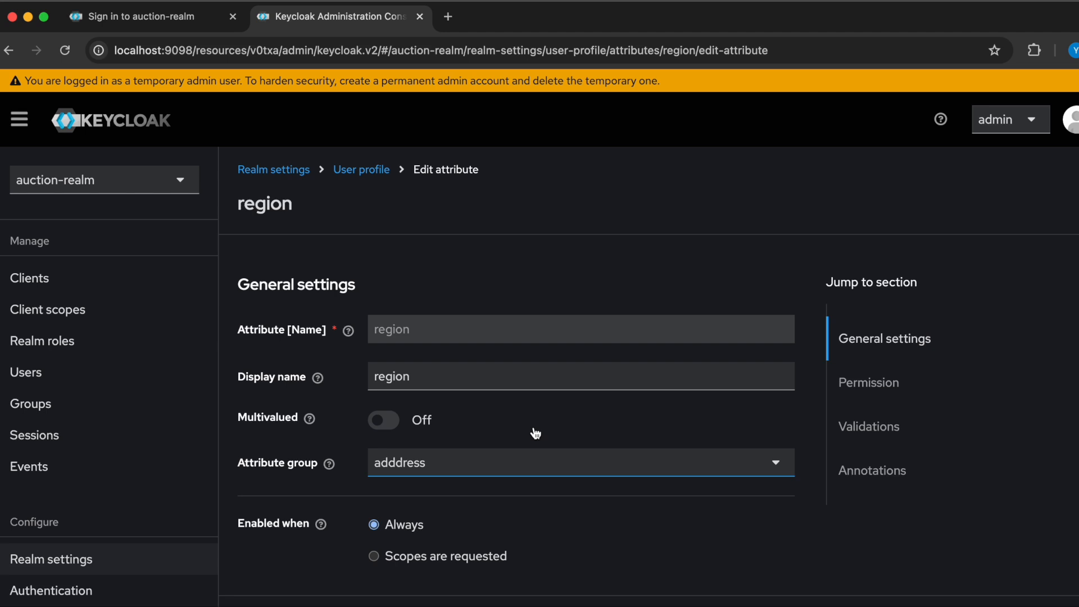
scroll(535, 433, "down", 1)
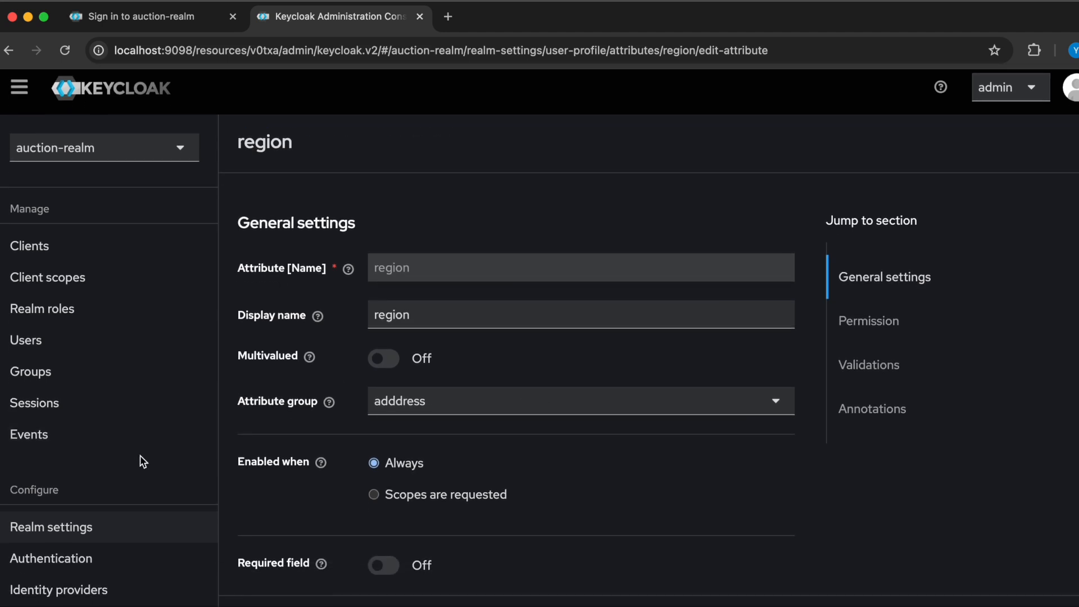
- Open the auction-realm's general realm settings and look through them as far as the endpoint links
left_click(80, 529)
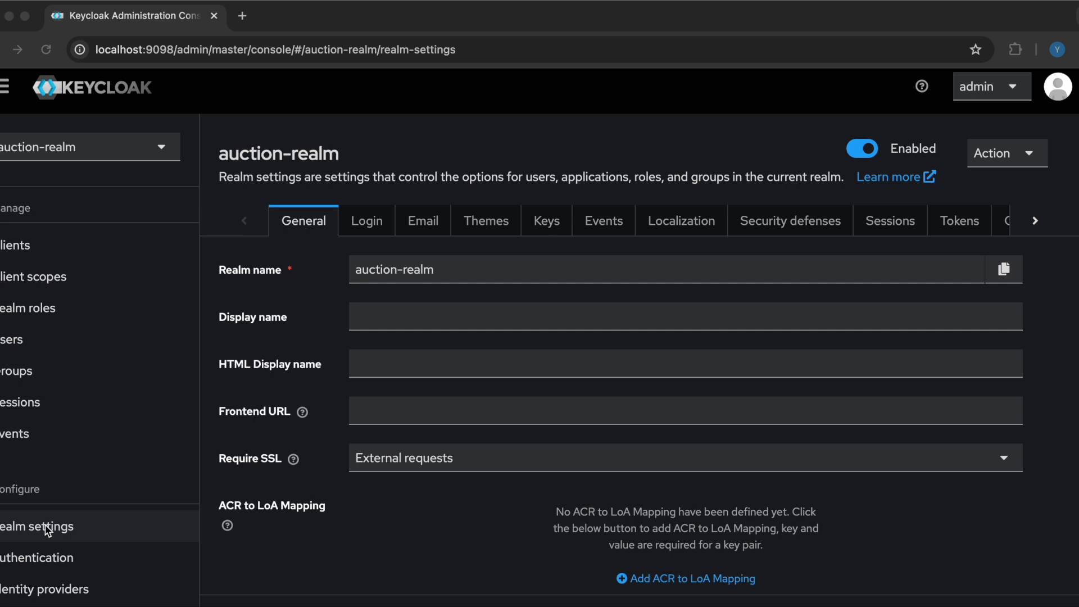
left_click(45, 525)
left_click(31, 528)
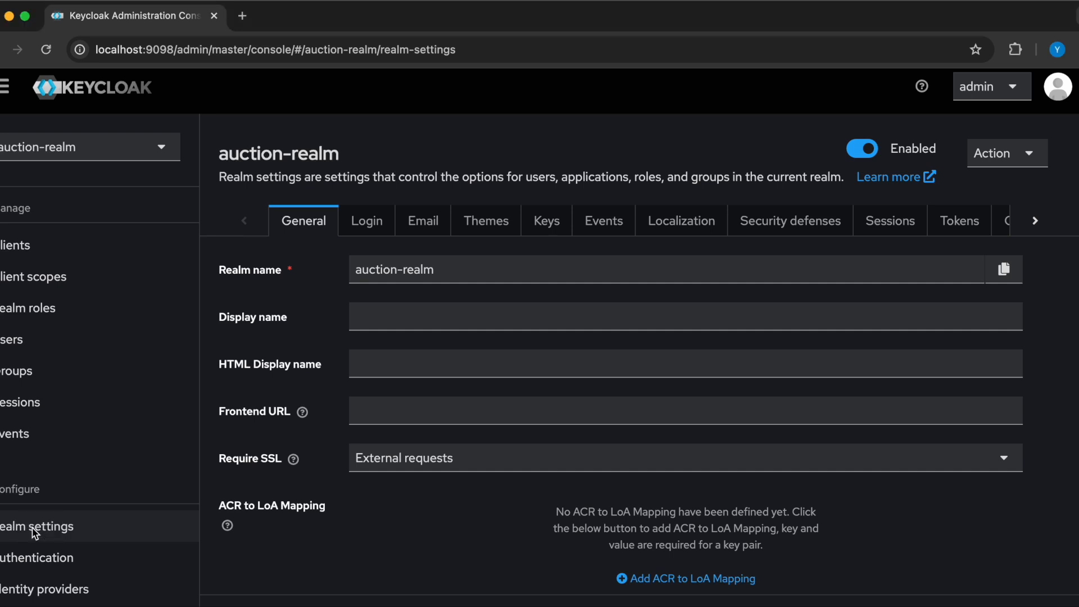
left_click(56, 527)
left_click(23, 372)
left_click(38, 515)
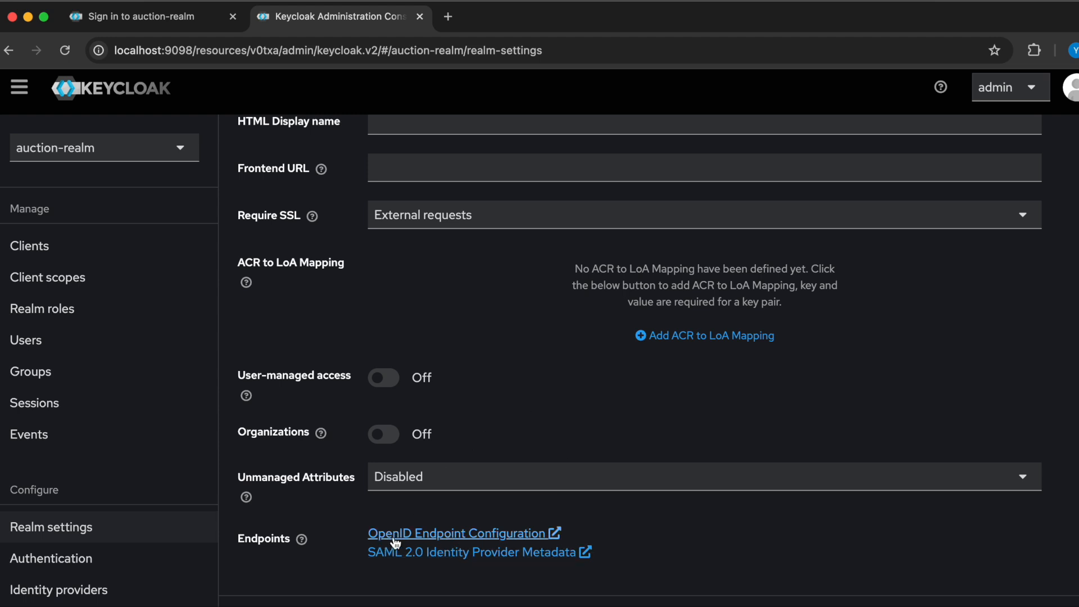
- Open the realm's OpenID Endpoint Configuration and look through its JSON document
left_click(471, 540)
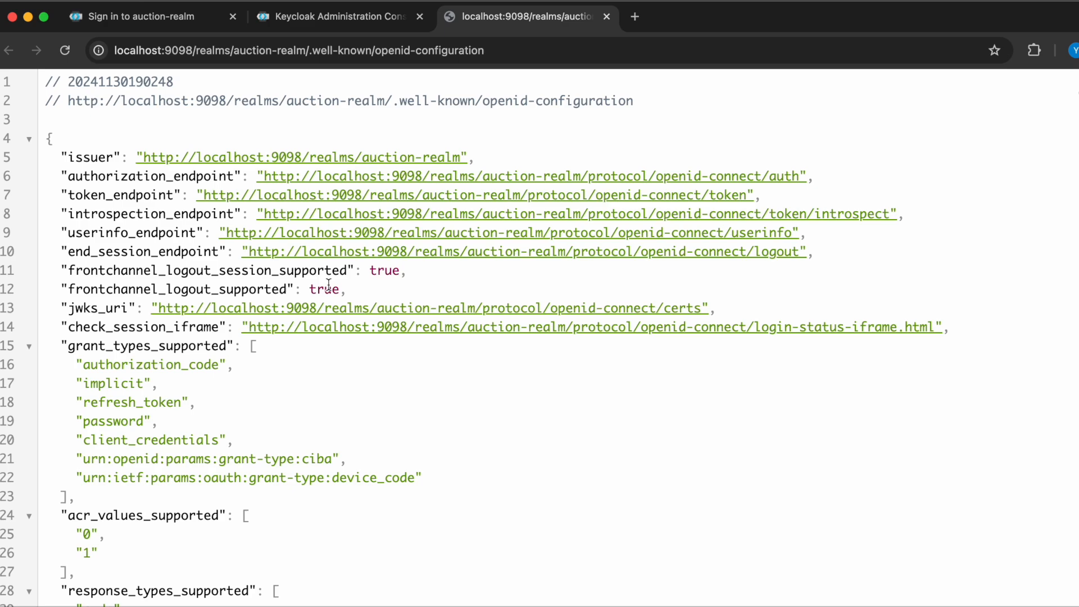
scroll(336, 373, "down", 15)
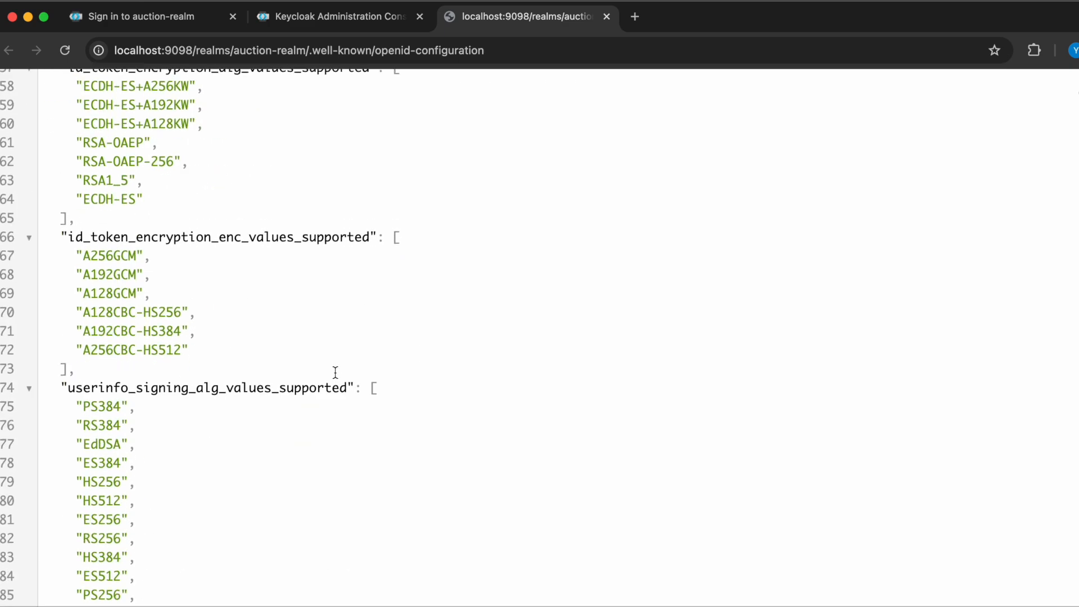
scroll(336, 373, "up", 20)
- Return to the Keycloak admin console, open the auction-frontend client and examine its access settings and capability configuration
left_click(371, 3)
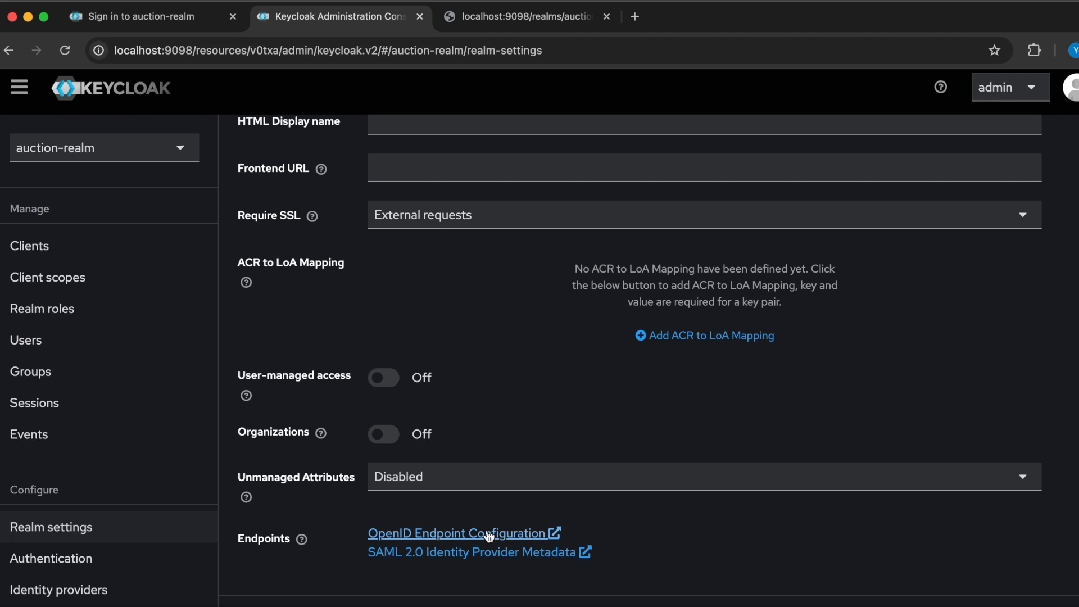
left_click(70, 256)
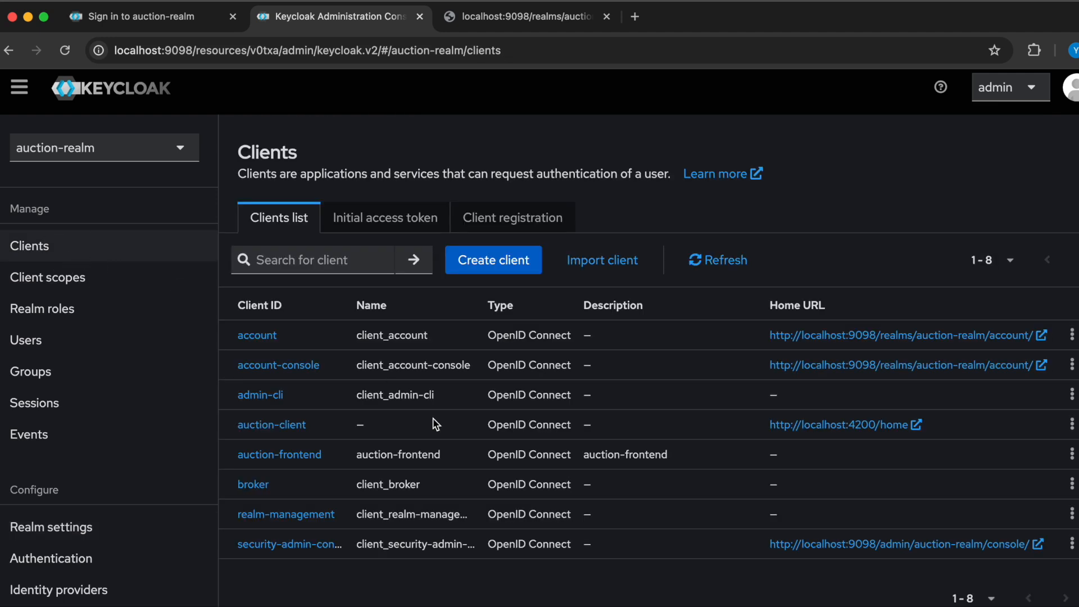
left_click(284, 456)
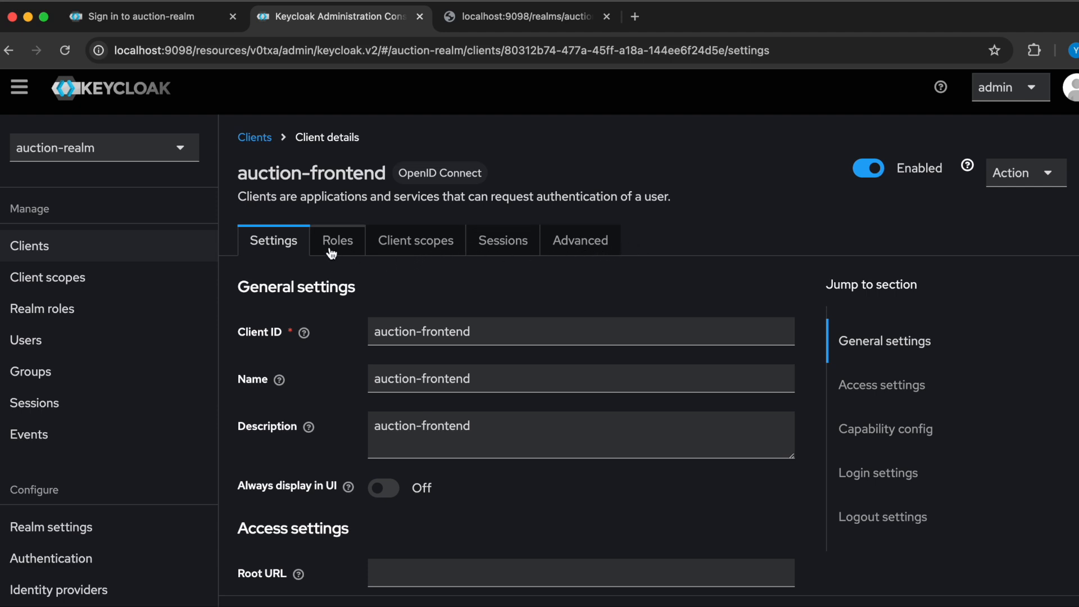
scroll(383, 424, "down", 5)
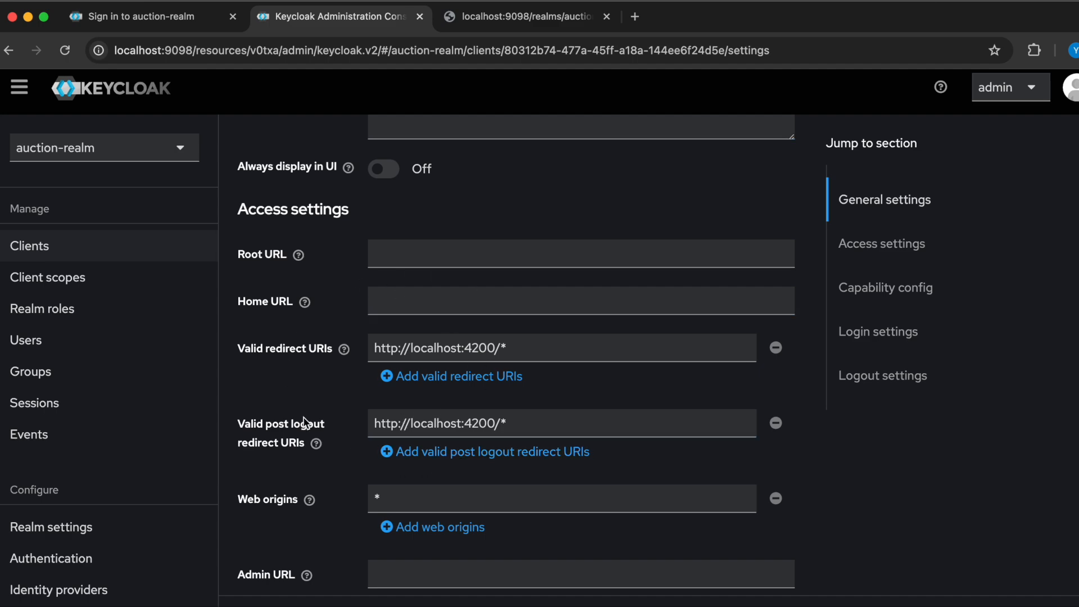
scroll(526, 454, "down", 4)
scroll(528, 458, "down", 4)
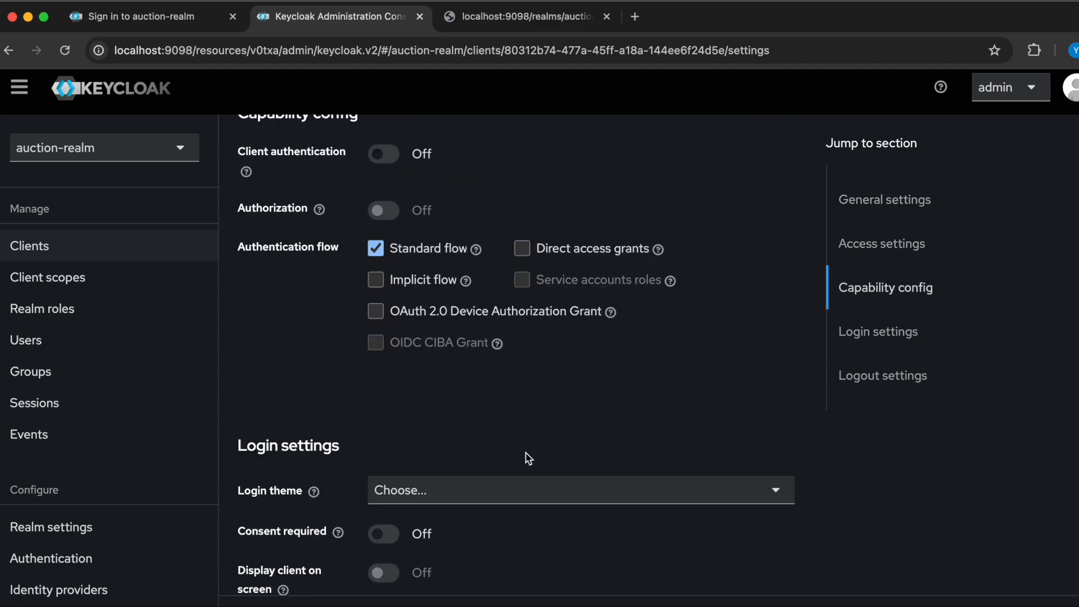
scroll(528, 458, "up", 1)
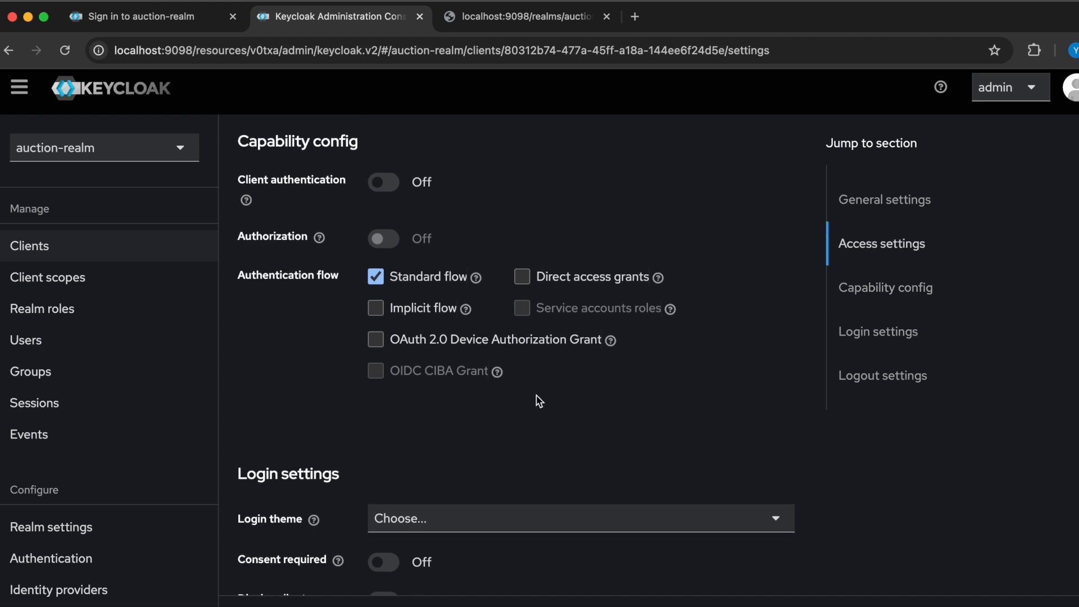
- Read the help text for the client's Standard flow option, look over the logout settings and dismiss the help
left_click(478, 278)
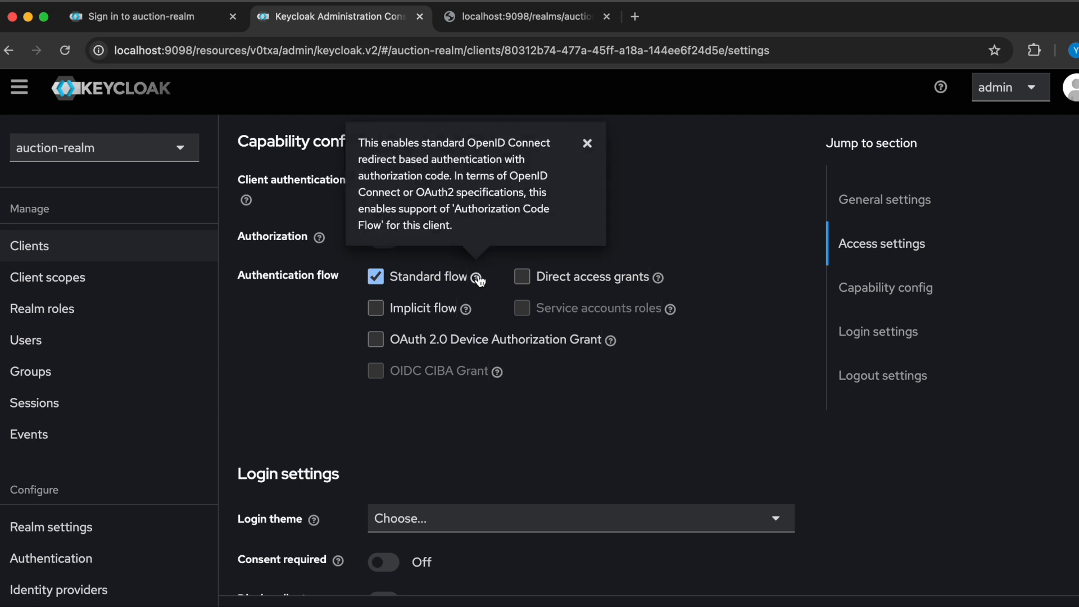
scroll(453, 398, "down", 5)
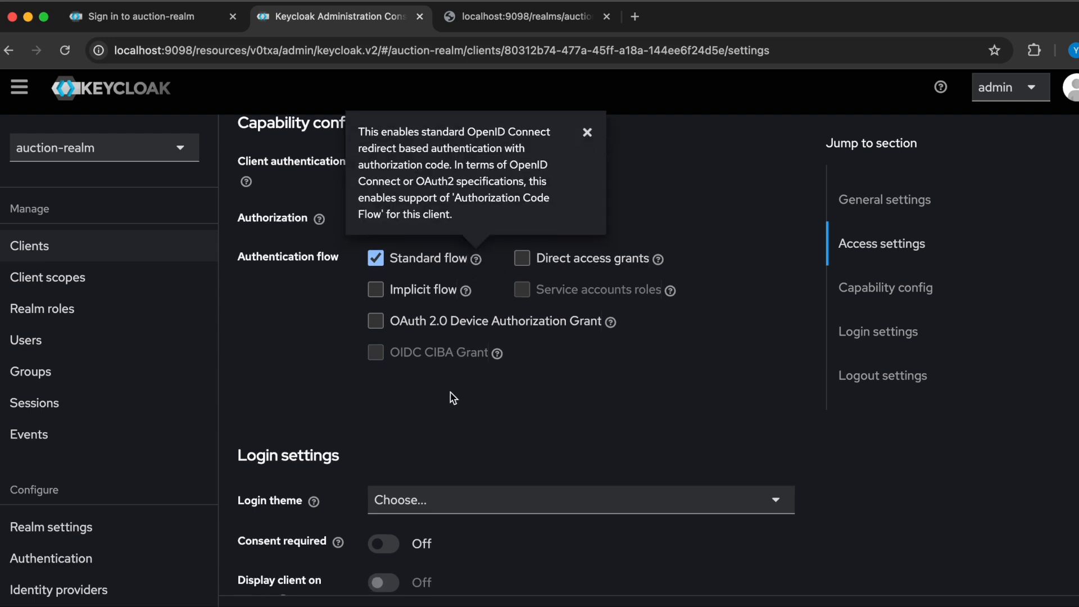
scroll(452, 396, "down", 4)
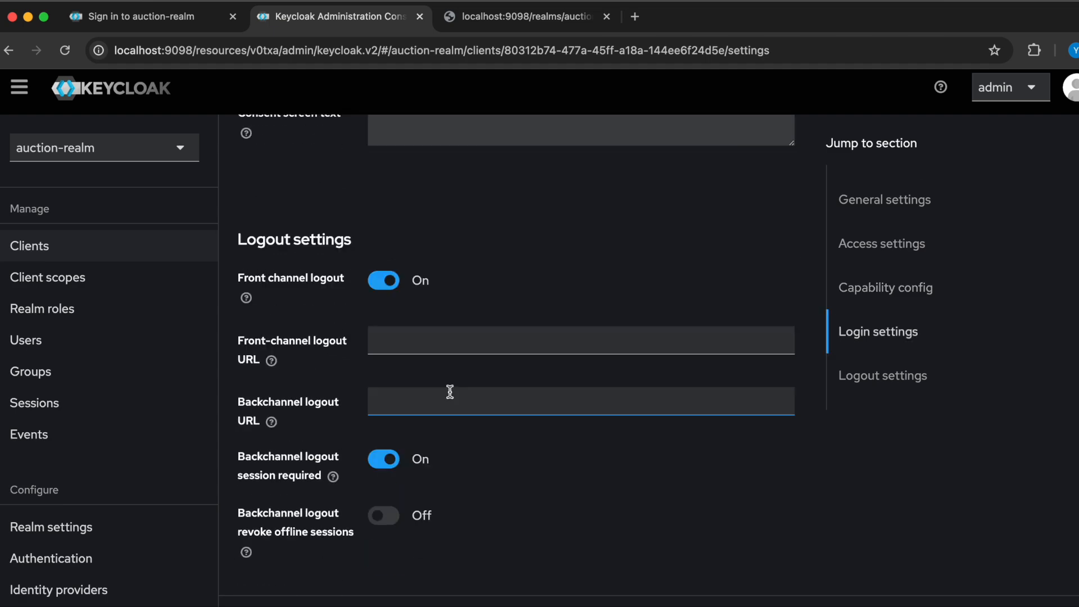
scroll(450, 392, "up", 9)
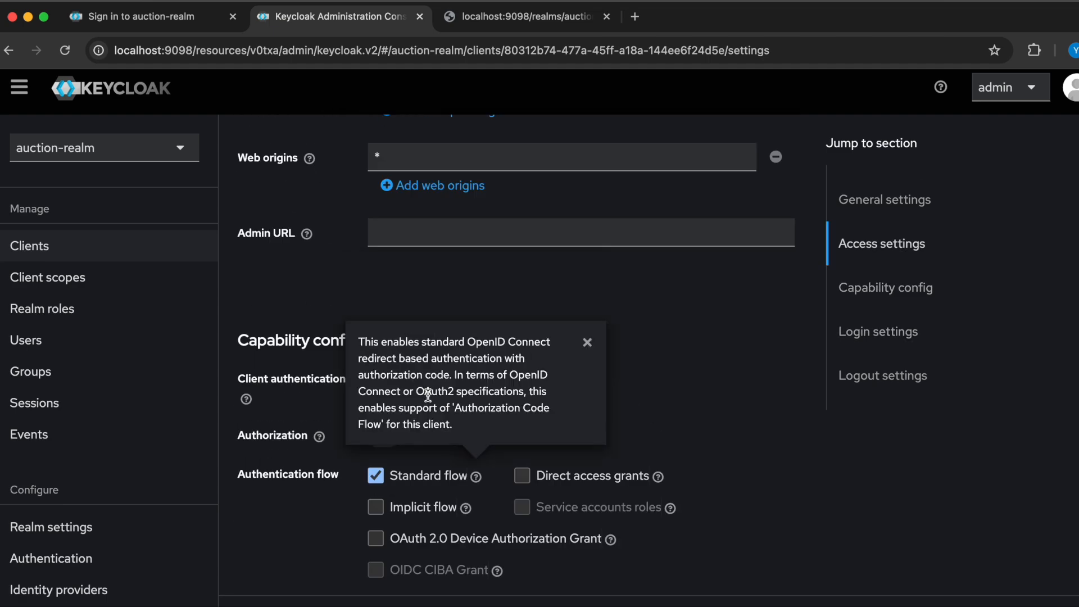
left_click(790, 387)
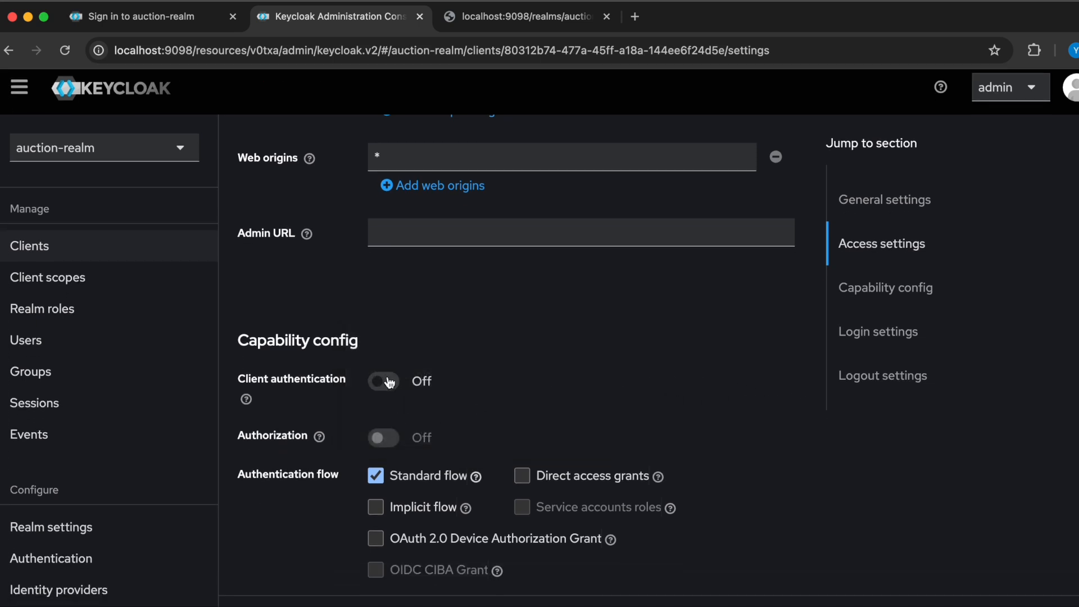
- Review the auction-frontend client's capability, login and logout settings, and recheck its general settings and redirect URIs
scroll(562, 441, "down", 3)
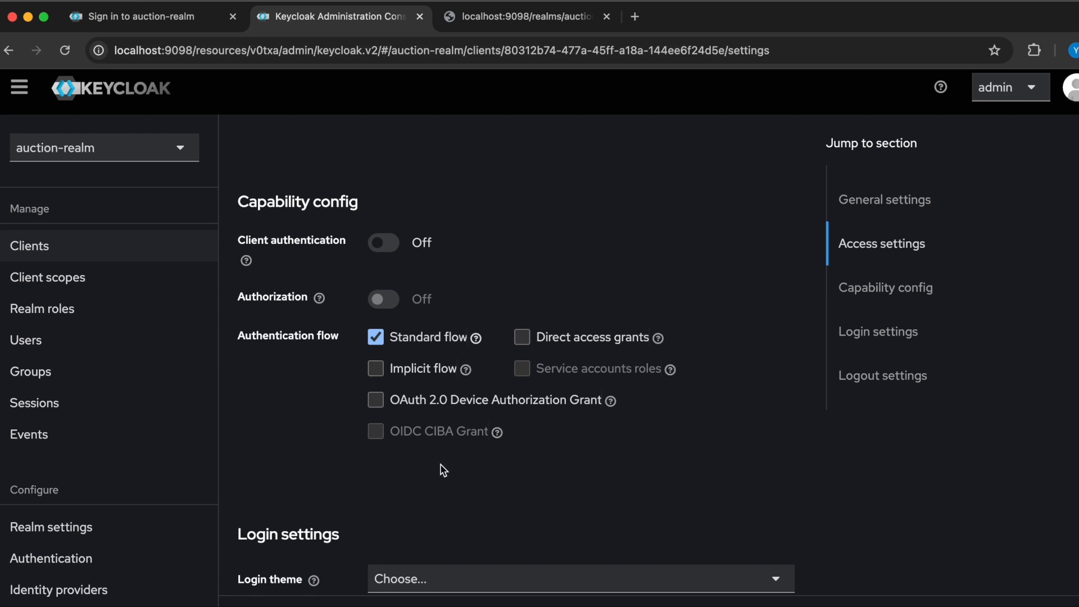
scroll(442, 470, "down", 10)
scroll(443, 470, "down", 2)
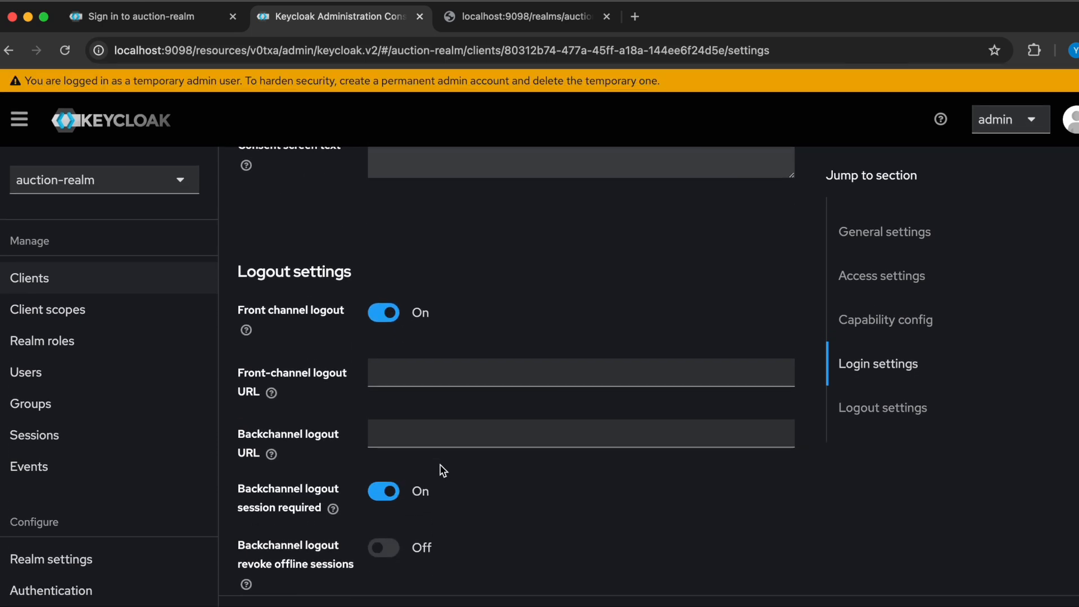
scroll(444, 470, "up", 2)
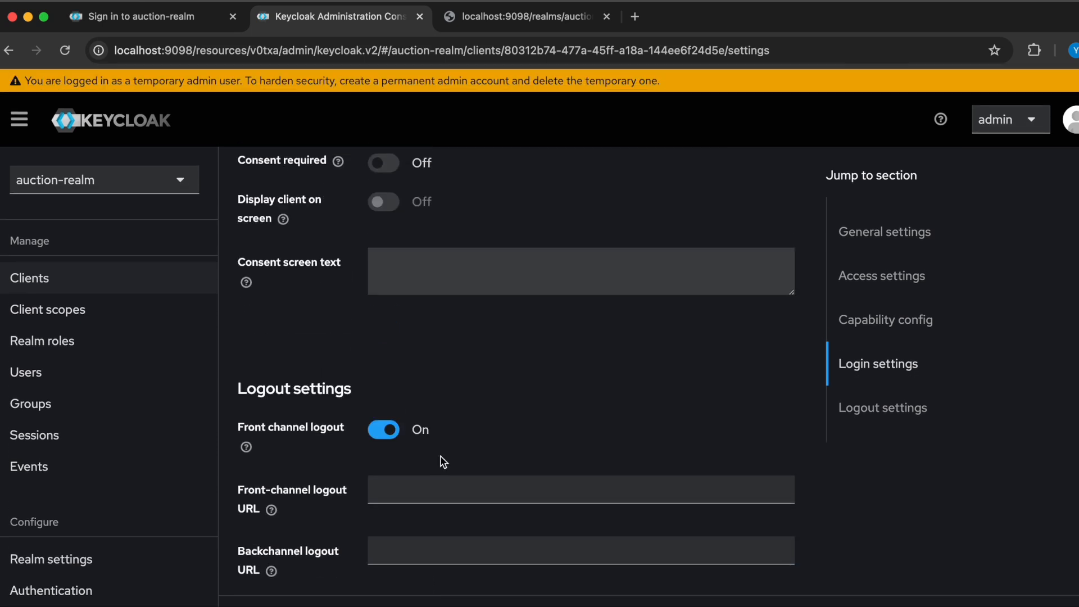
scroll(444, 461, "up", 10)
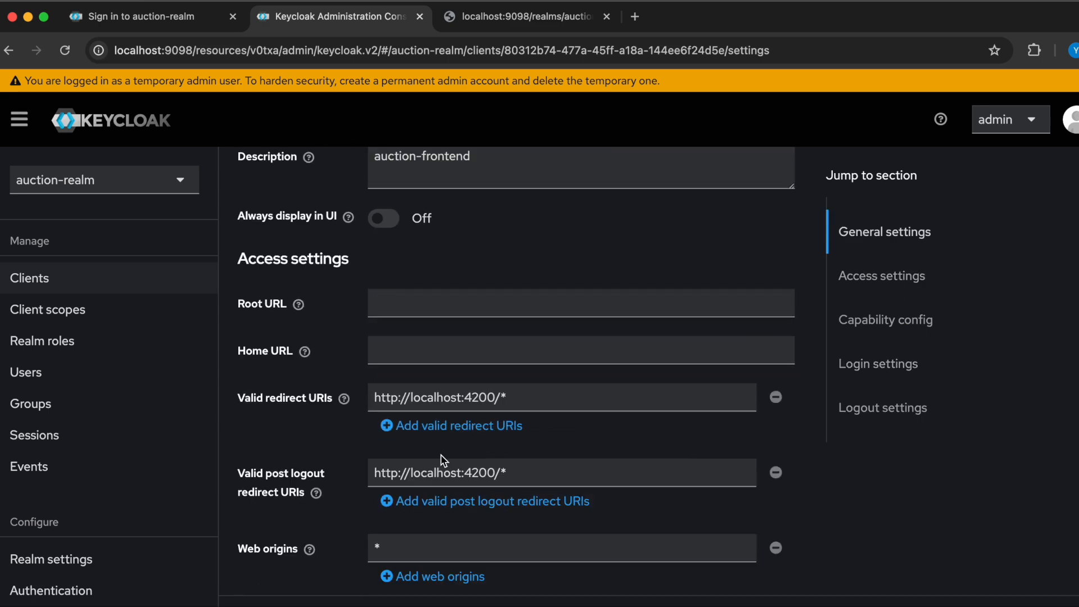
scroll(444, 461, "up", 5)
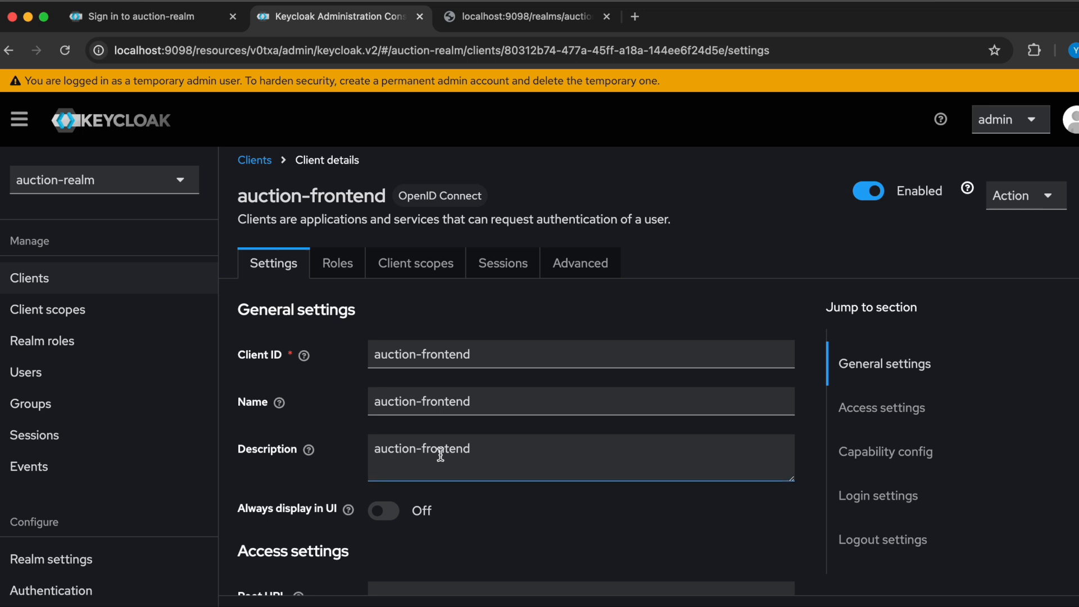
scroll(441, 455, "down", 5)
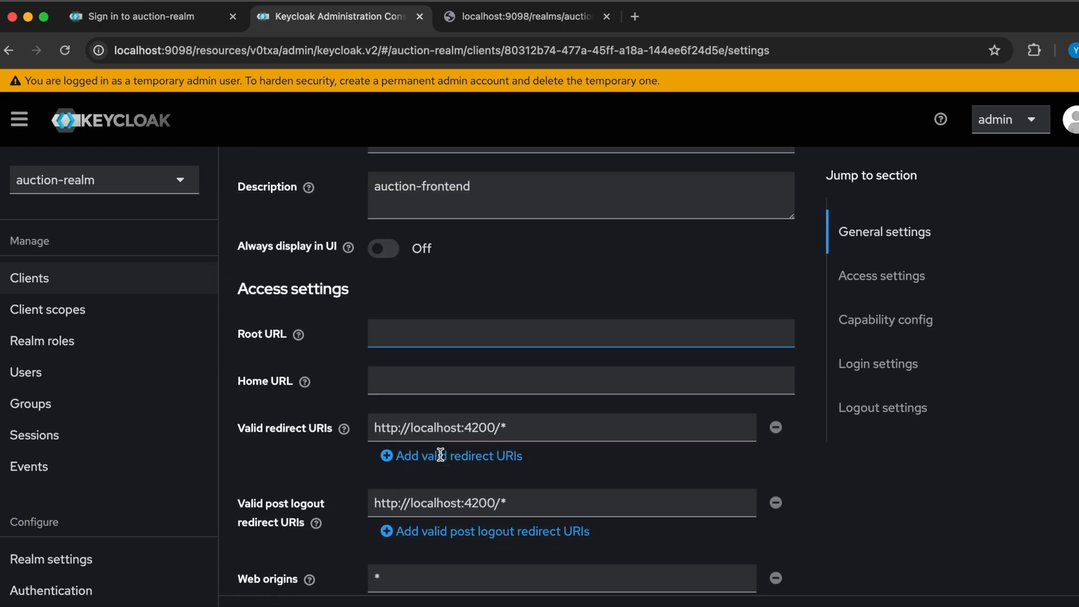
- Return to the clients list, reopen the auction-frontend client and examine its general and access settings
left_click(53, 278)
scroll(472, 463, "down", 1)
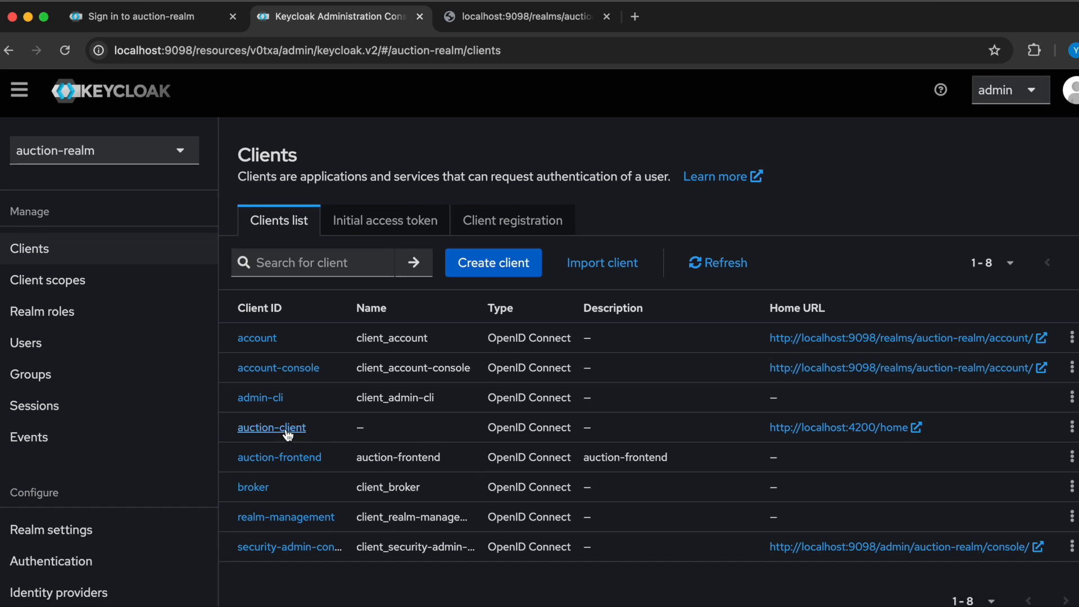
left_click(292, 462)
scroll(560, 457, "down", 5)
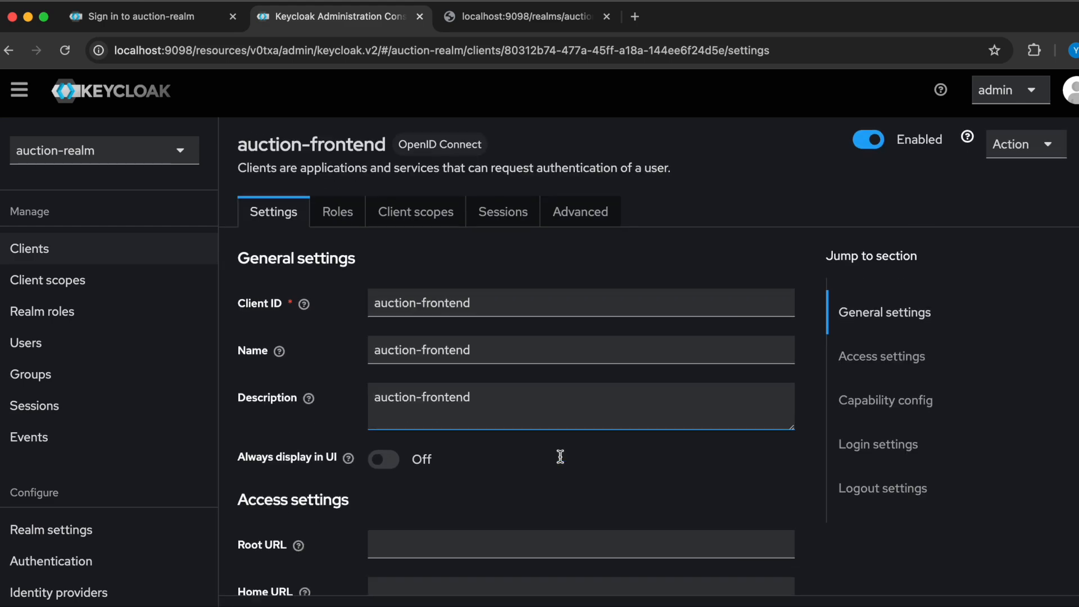
scroll(560, 457, "up", 5)
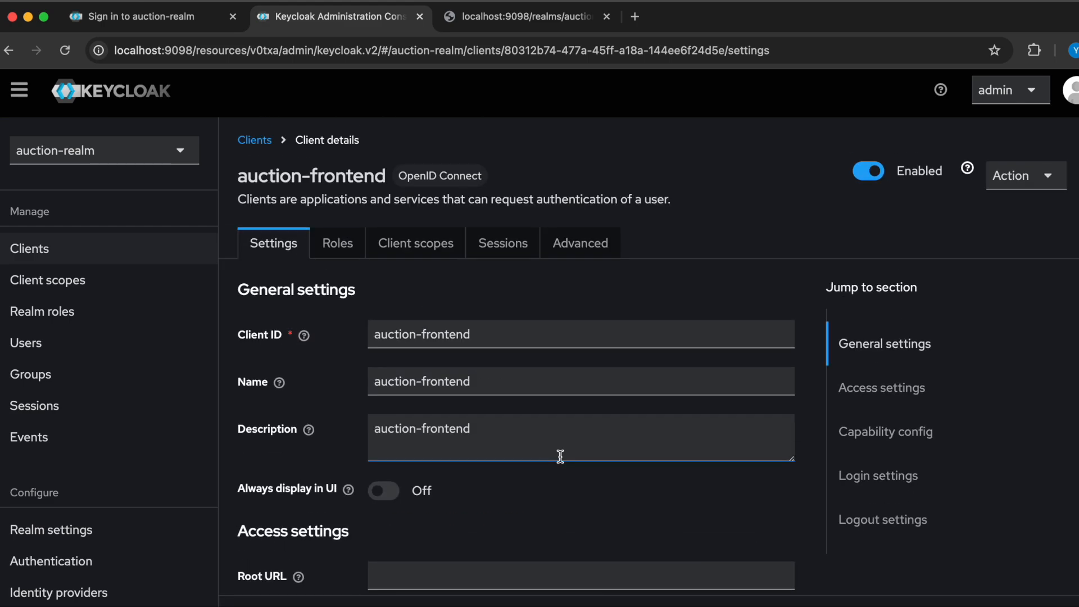
scroll(561, 457, "down", 10)
scroll(562, 461, "up", 5)
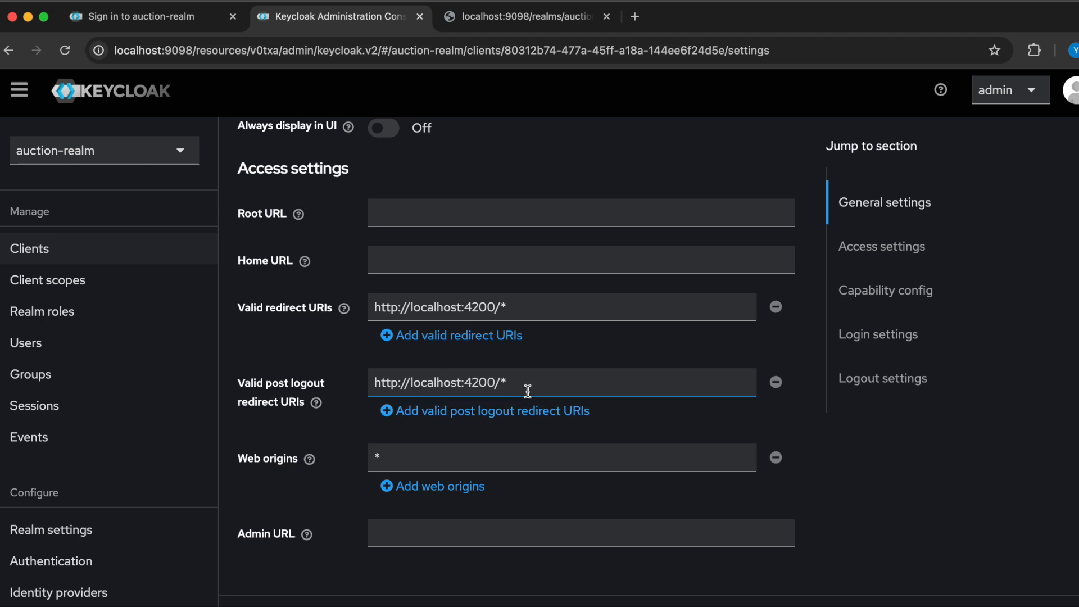
- Look through the auction-frontend client's redirect URIs, authentication flow, login settings and logout settings
scroll(513, 427, "down", 7)
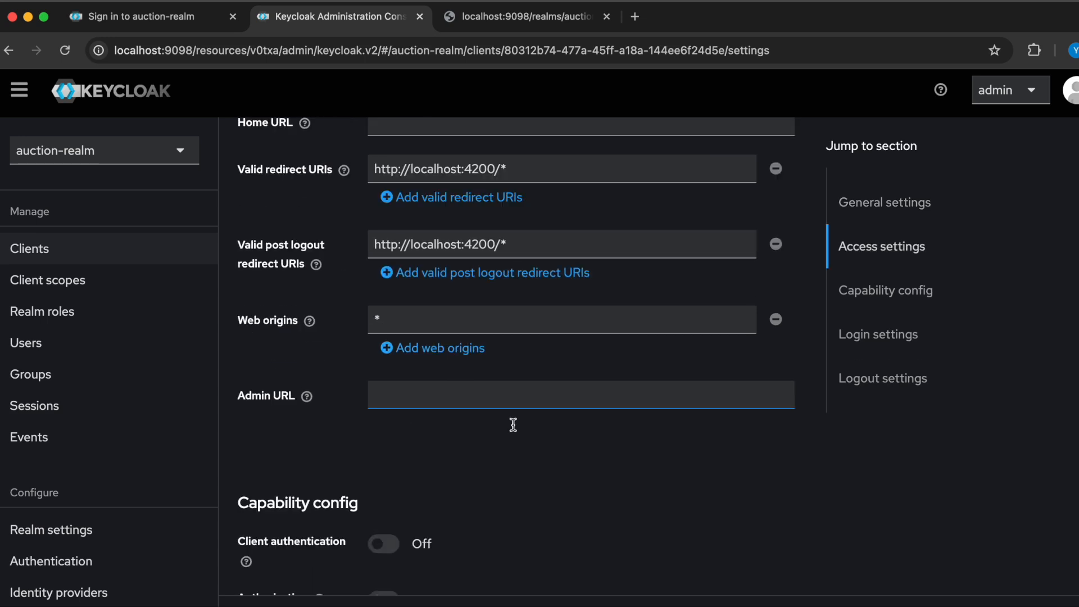
scroll(513, 427, "down", 1)
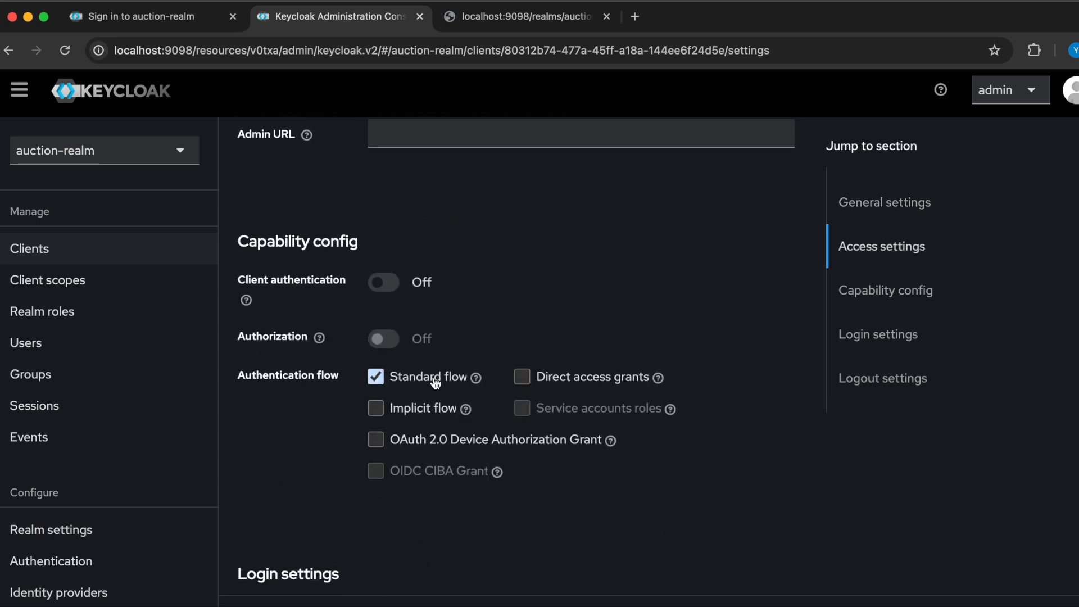
scroll(425, 450, "down", 5)
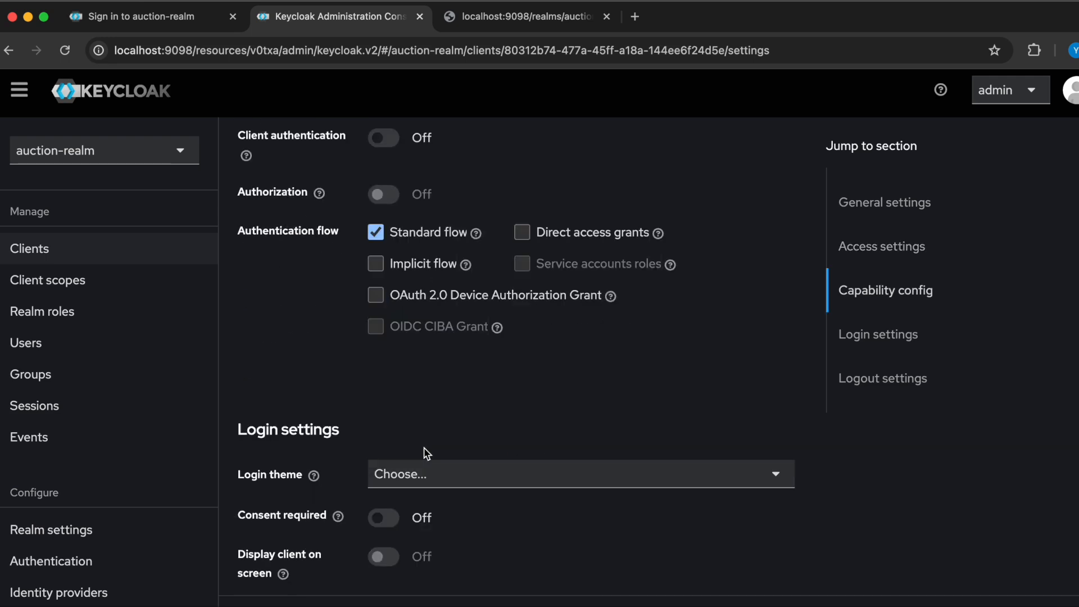
scroll(425, 453, "down", 6)
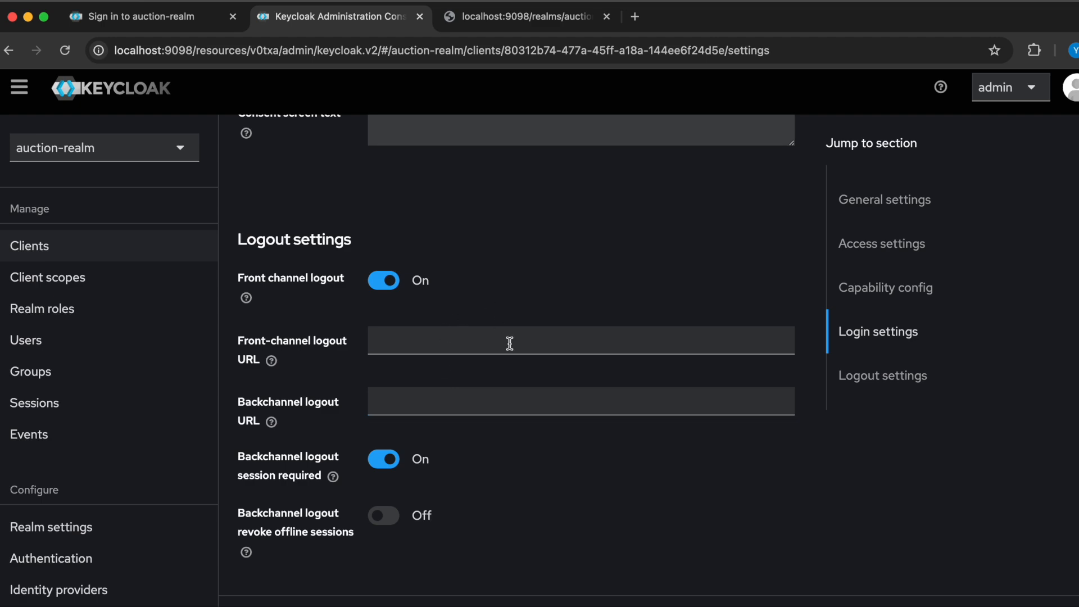
scroll(530, 416, "up", 13)
scroll(530, 418, "up", 6)
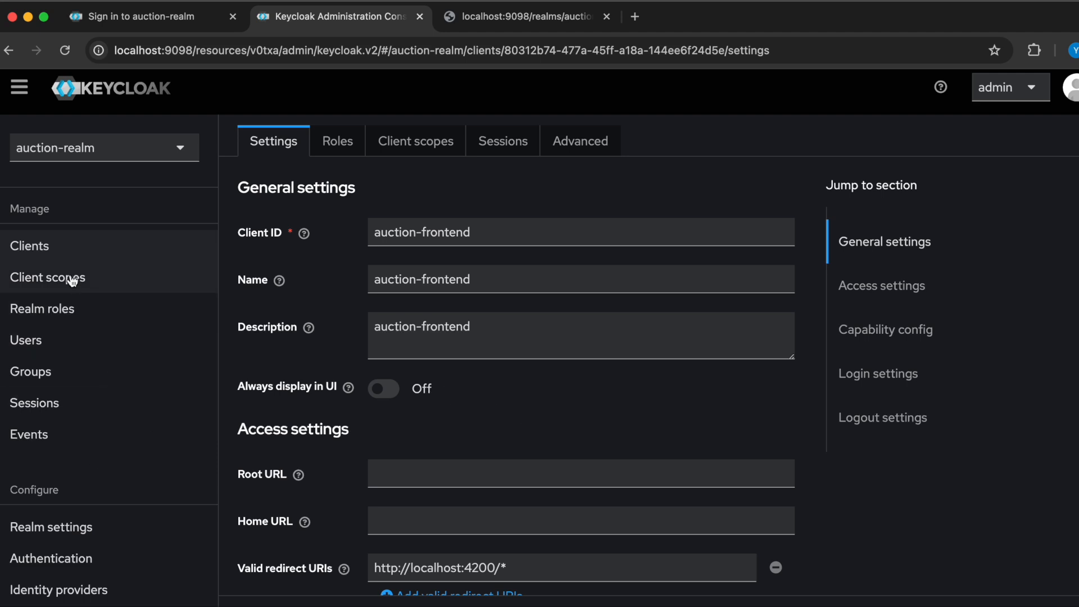
- View the realm's clients list, realm roles and users list in turn
left_click(34, 246)
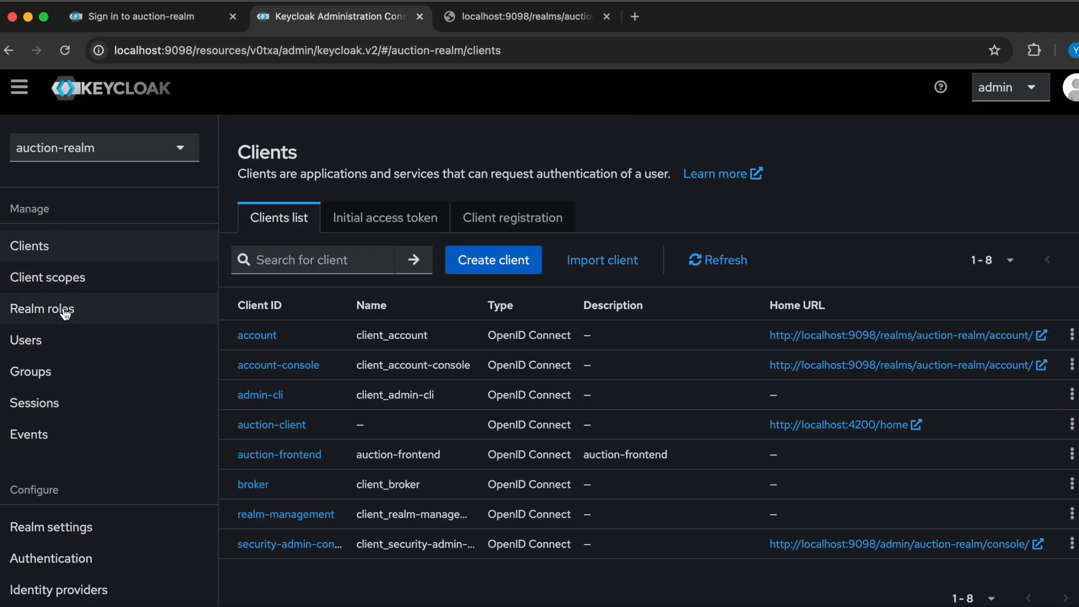
left_click(66, 312)
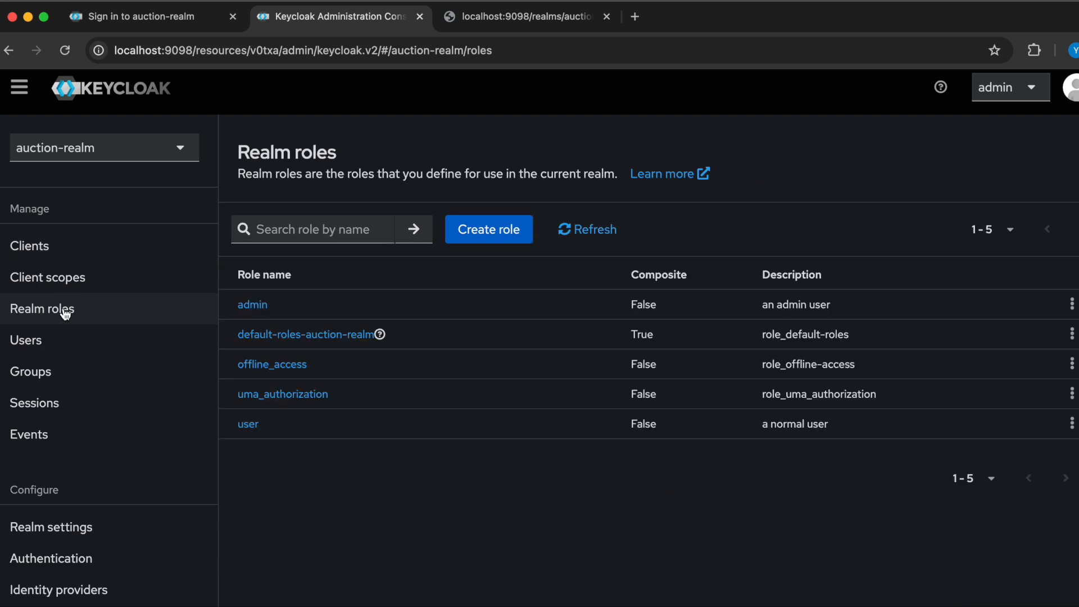
left_click(39, 344)
- Open the user profile section of the realm settings and look through its attributes, including the address-related ones
left_click(68, 533)
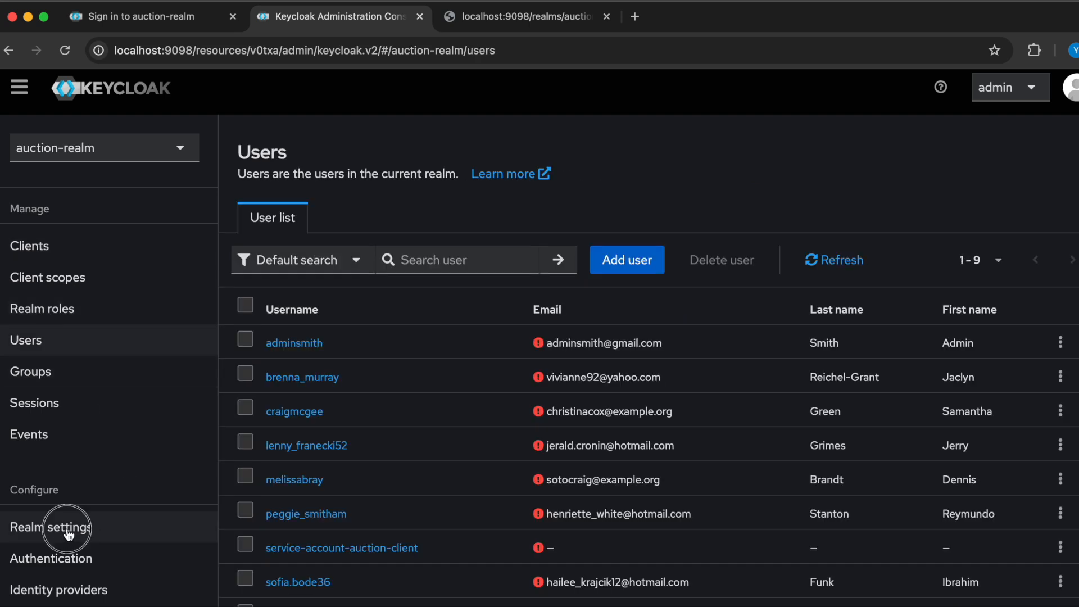
left_click(1056, 222)
left_click(1055, 221)
left_click(1055, 222)
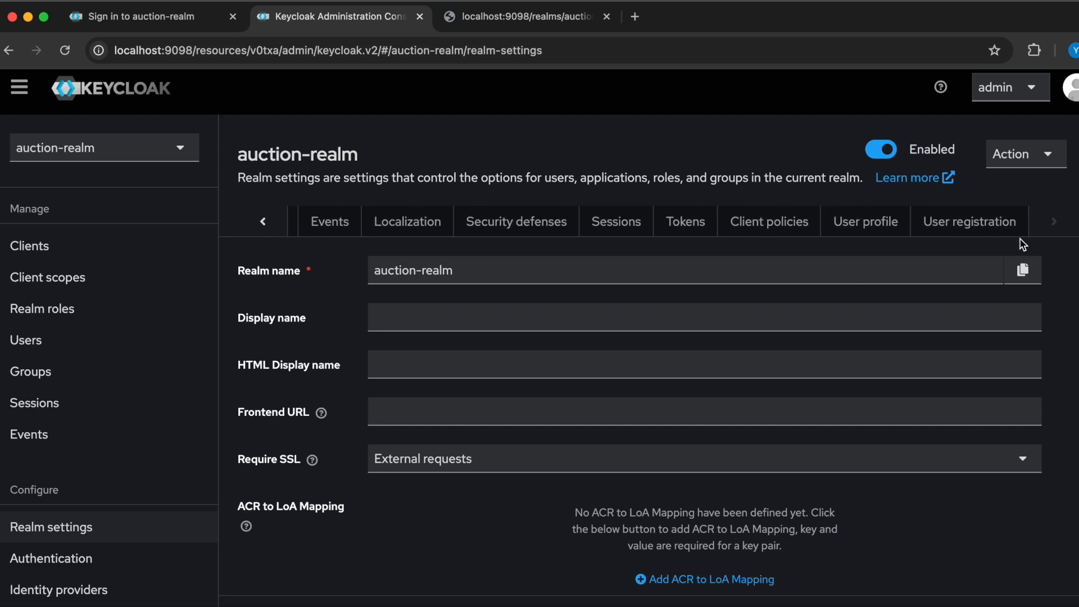
left_click(890, 225)
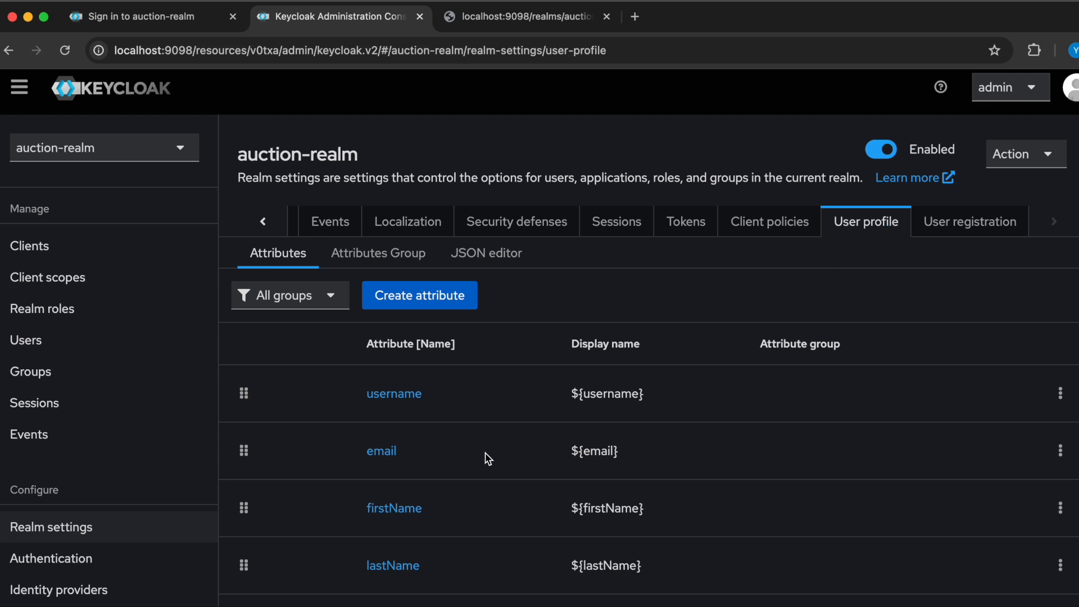
scroll(489, 453, "down", 3)
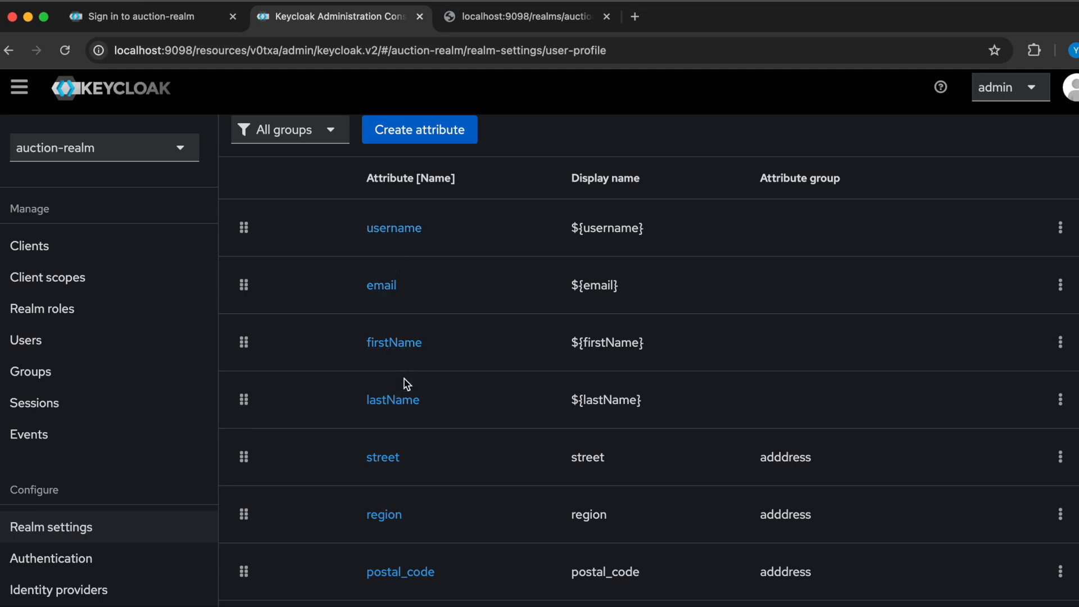
scroll(472, 424, "down", 3)
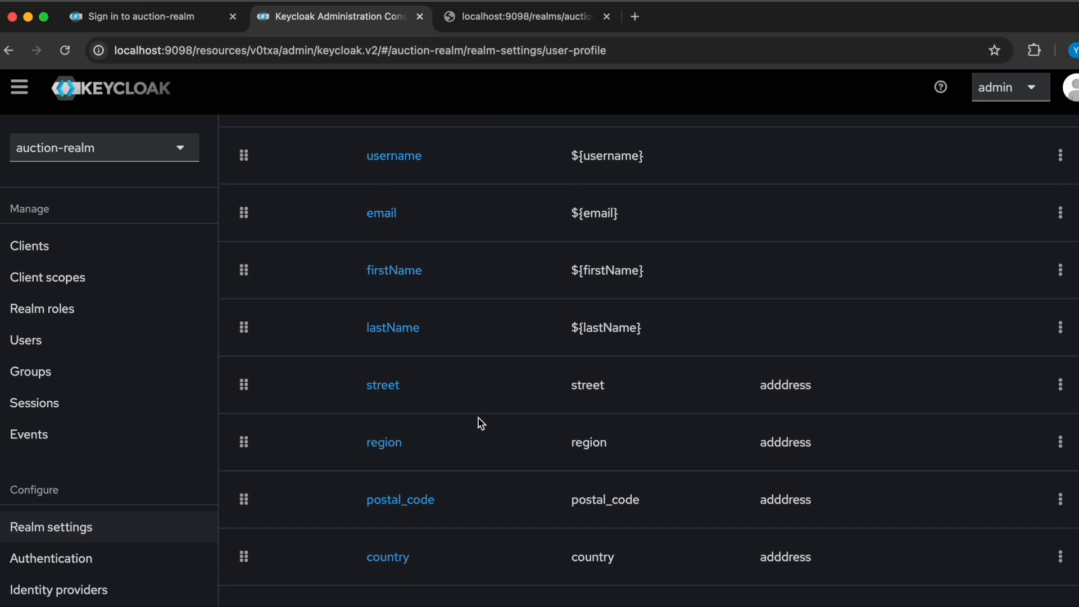
scroll(543, 388, "up", 1)
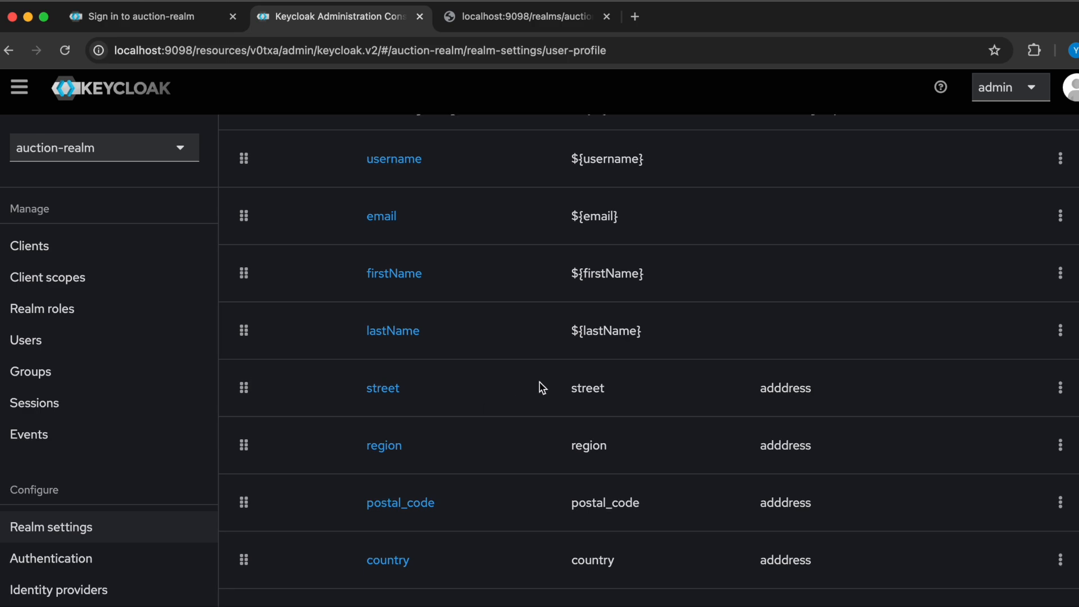
scroll(543, 388, "up", 5)
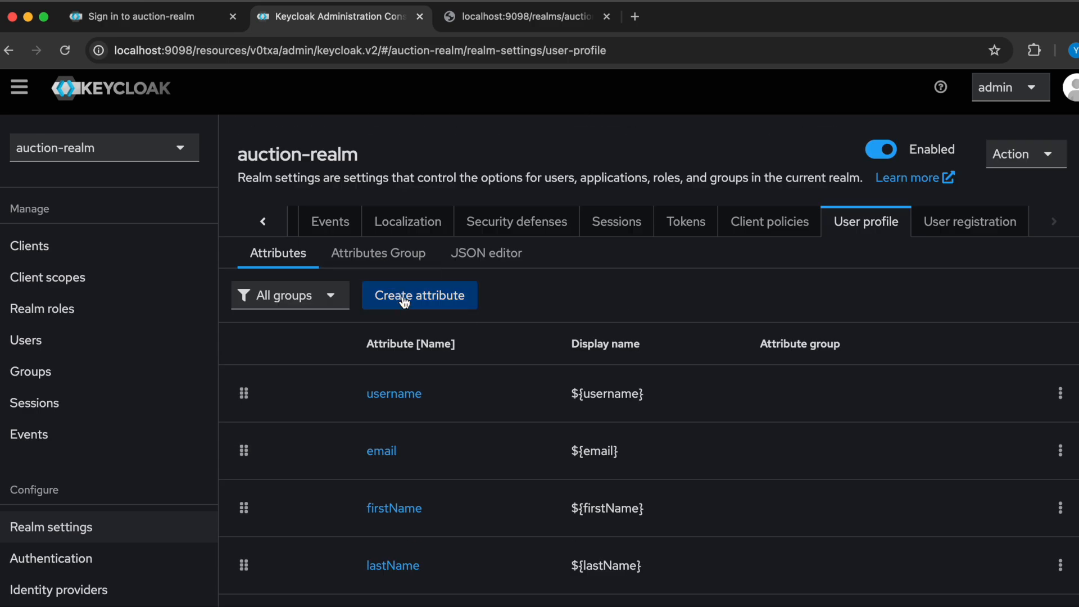
scroll(508, 410, "down", 5)
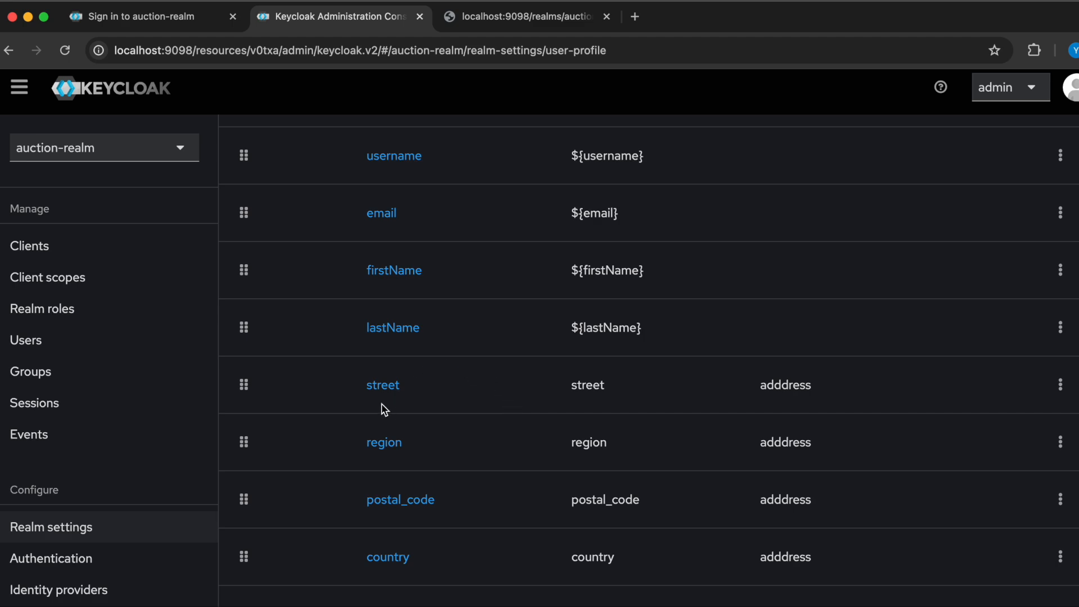
scroll(384, 397, "up", 5)
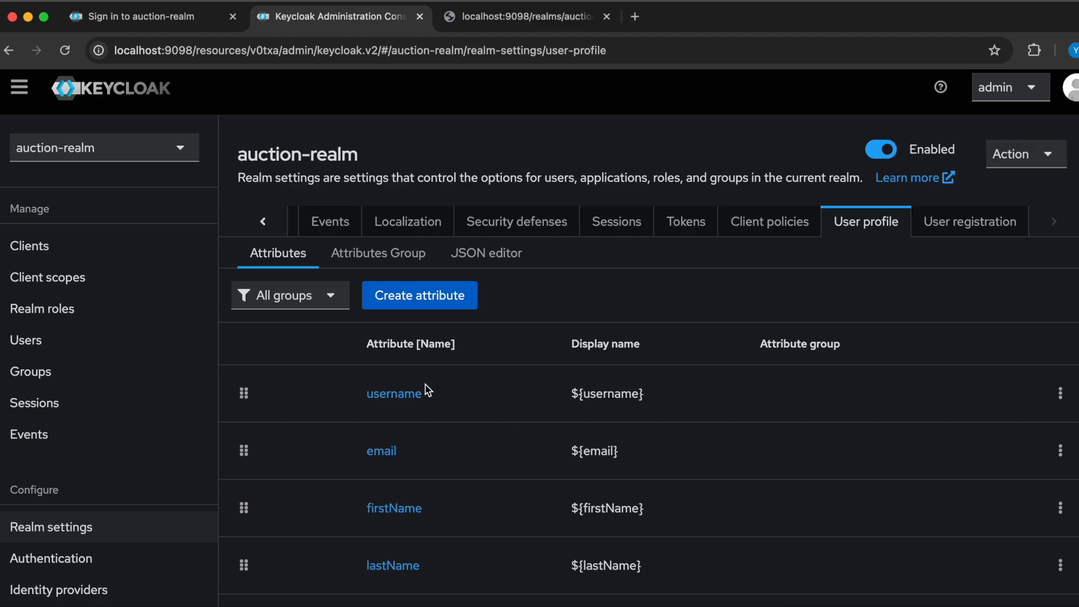
- Open the form for creating a user profile attribute, examine its general, permission, validation and annotation settings, and return without creating one
left_click(421, 295)
scroll(542, 450, "down", 5)
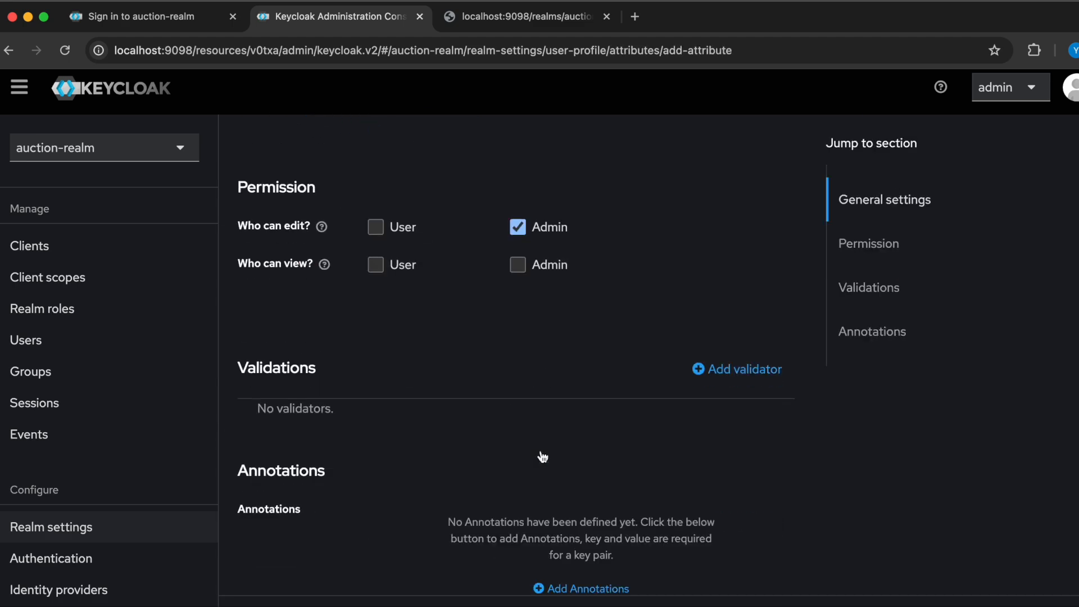
scroll(543, 454, "up", 3)
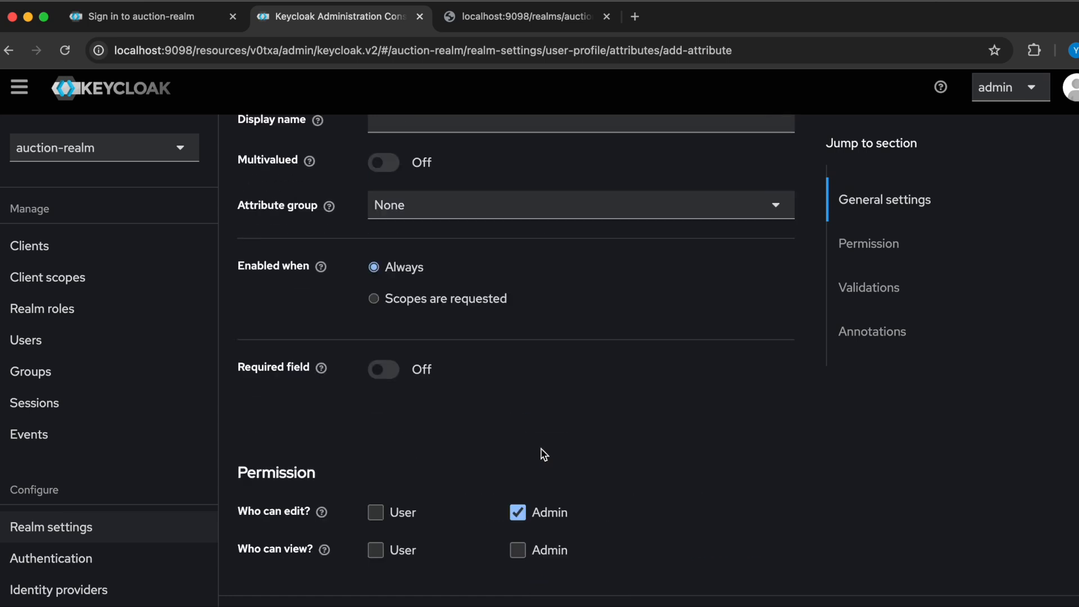
scroll(542, 453, "down", 3)
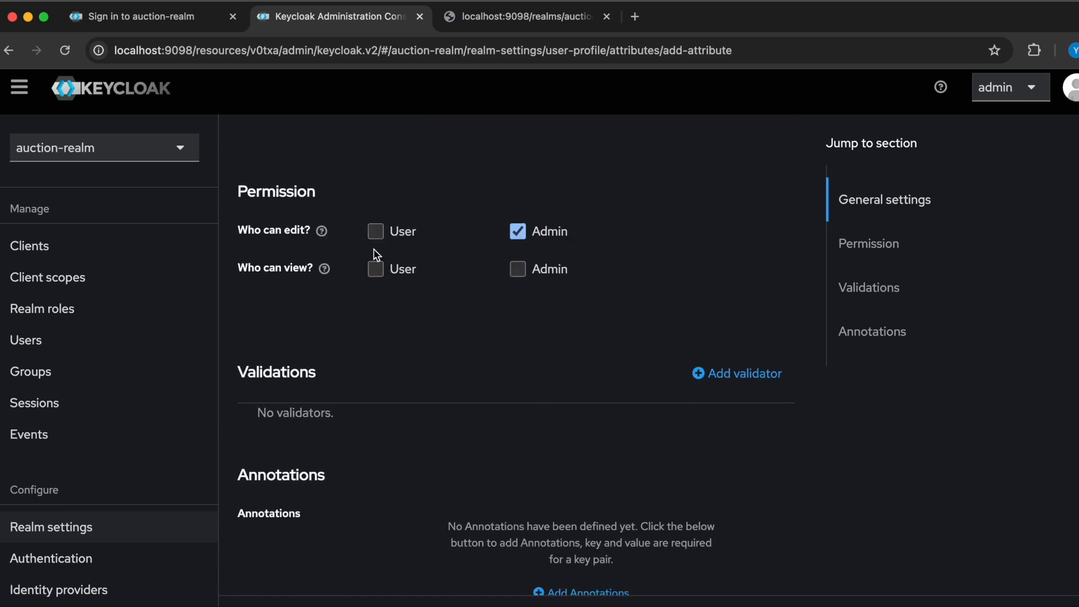
scroll(509, 434, "down", 1)
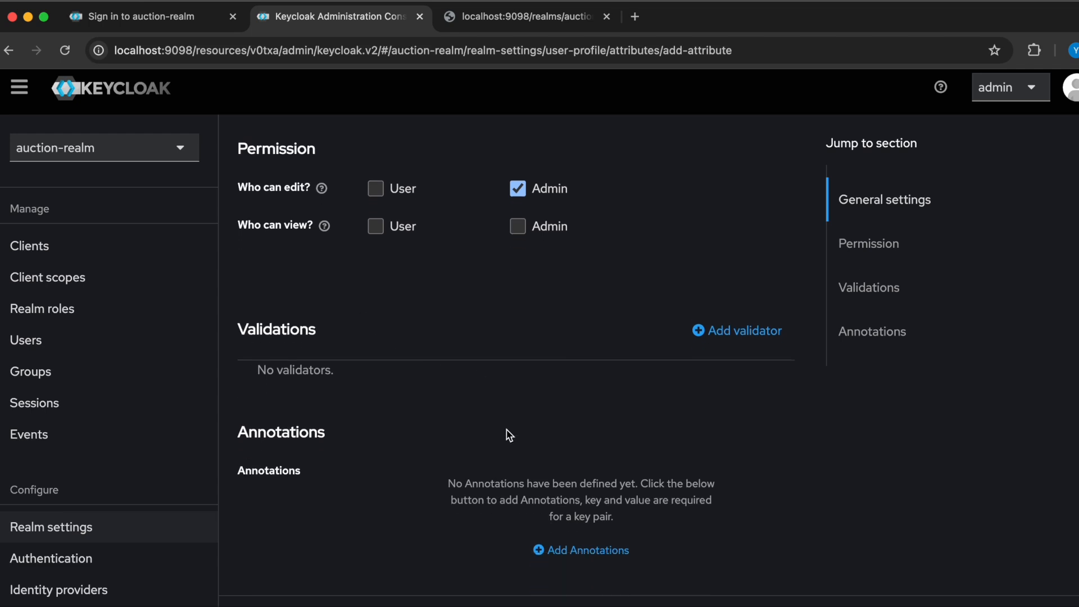
scroll(509, 434, "up", 10)
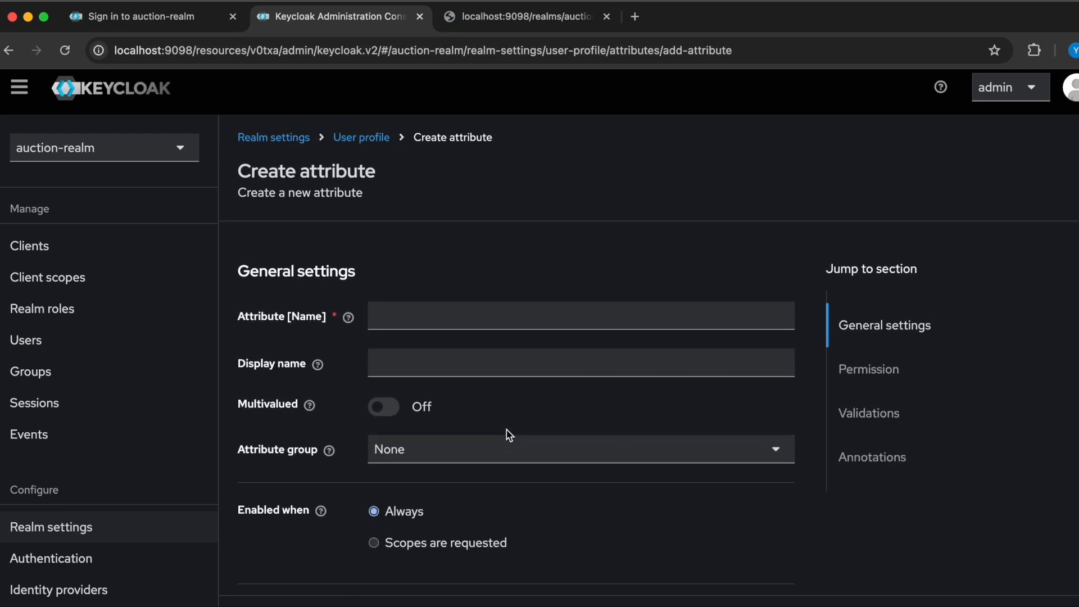
left_click(365, 138)
- Recheck the user profile attribute list and view the realm's attribute groups
scroll(562, 407, "down", 5)
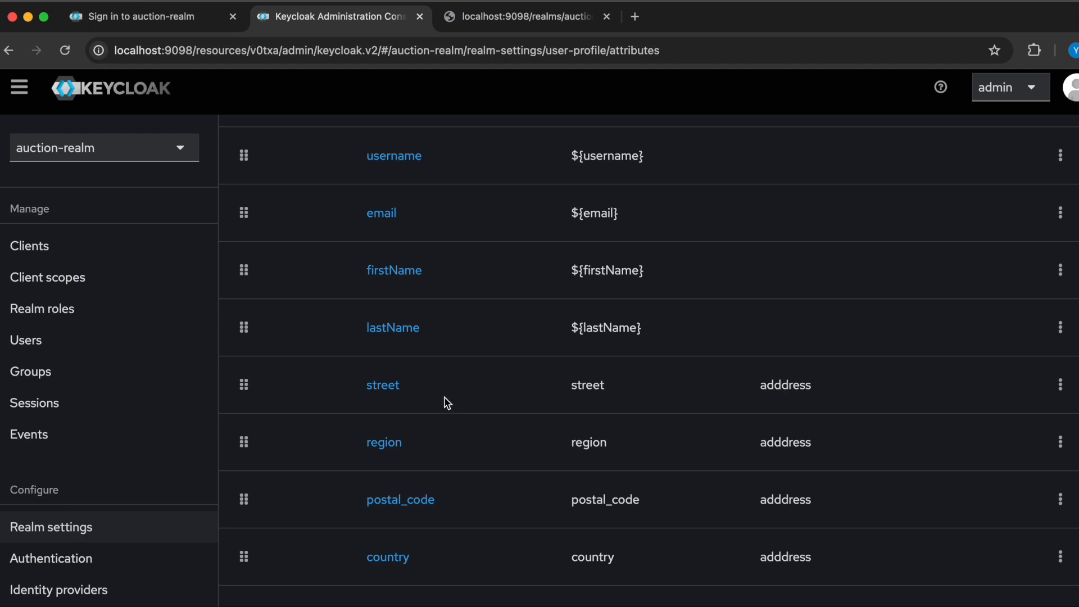
scroll(444, 402, "up", 5)
left_click(382, 274)
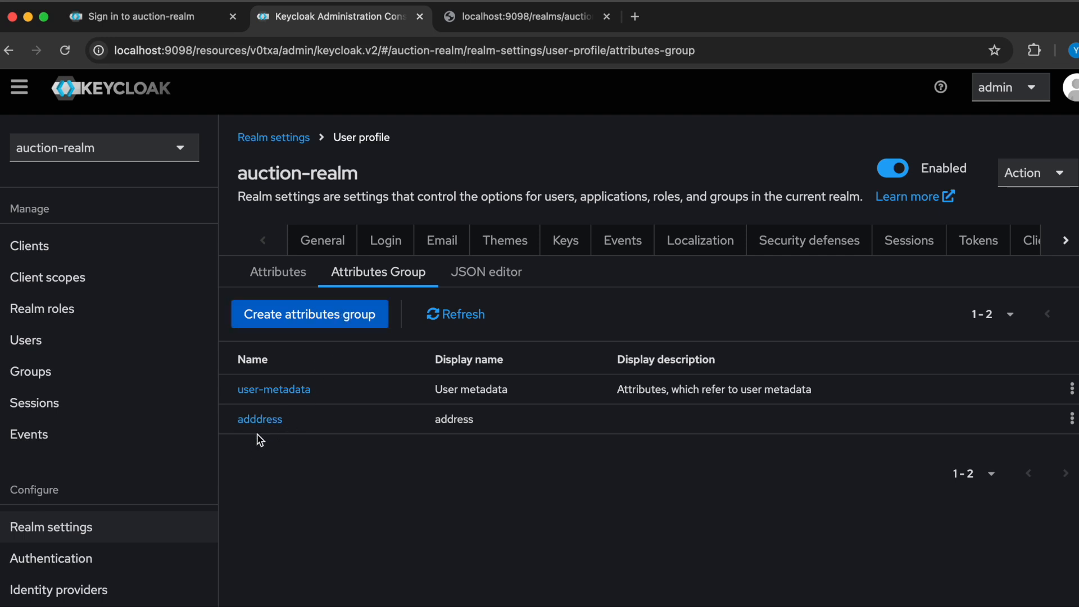
- Open the region attribute from the attribute list, inspect its attribute group choices and close them without changing the selection
left_click(285, 272)
scroll(543, 514, "down", 5)
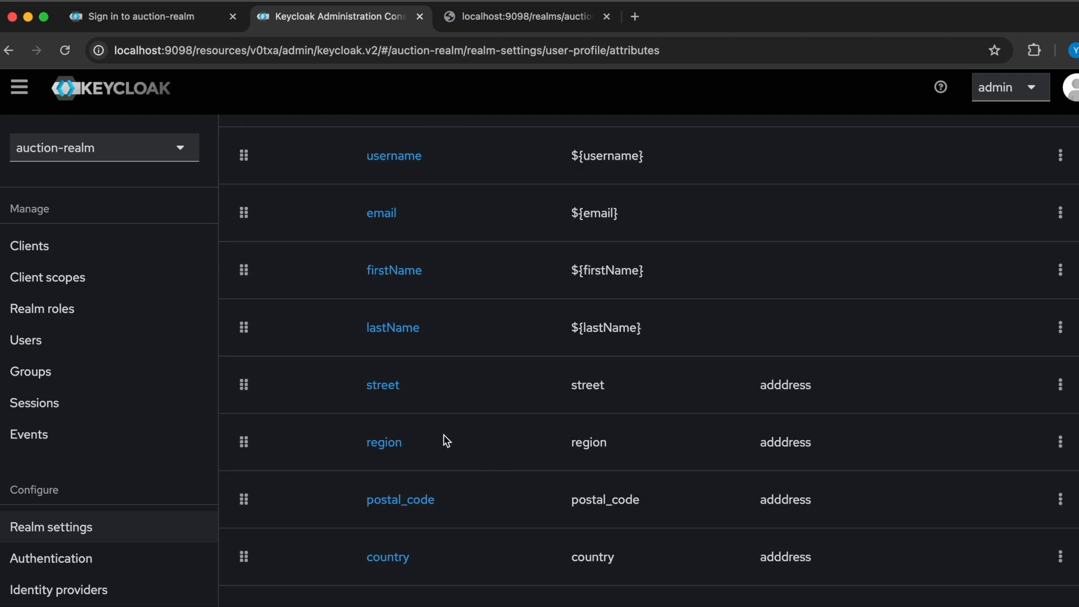
left_click(394, 450)
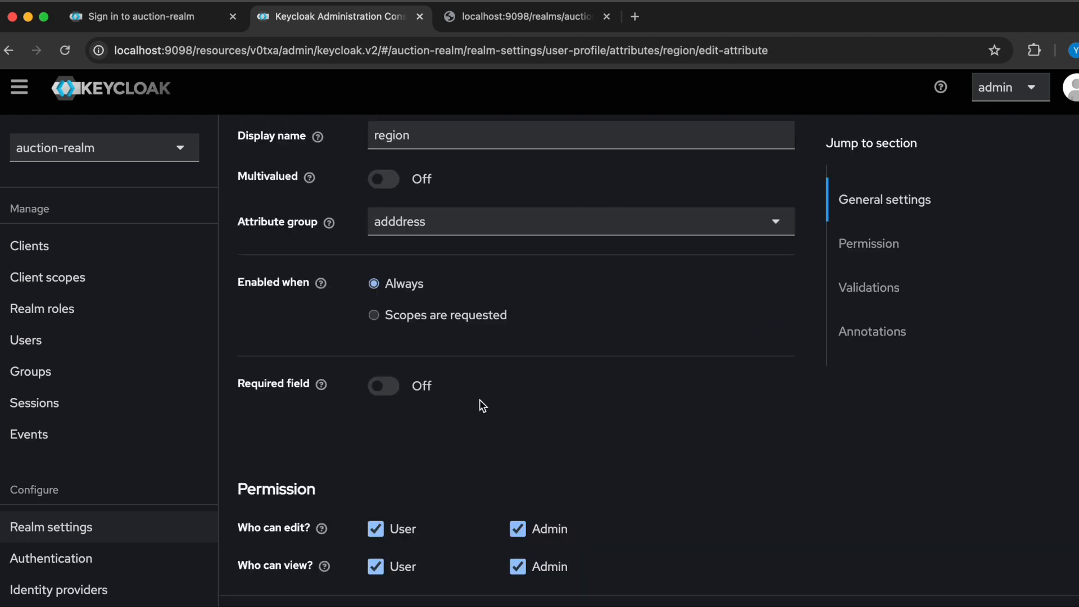
left_click(493, 229)
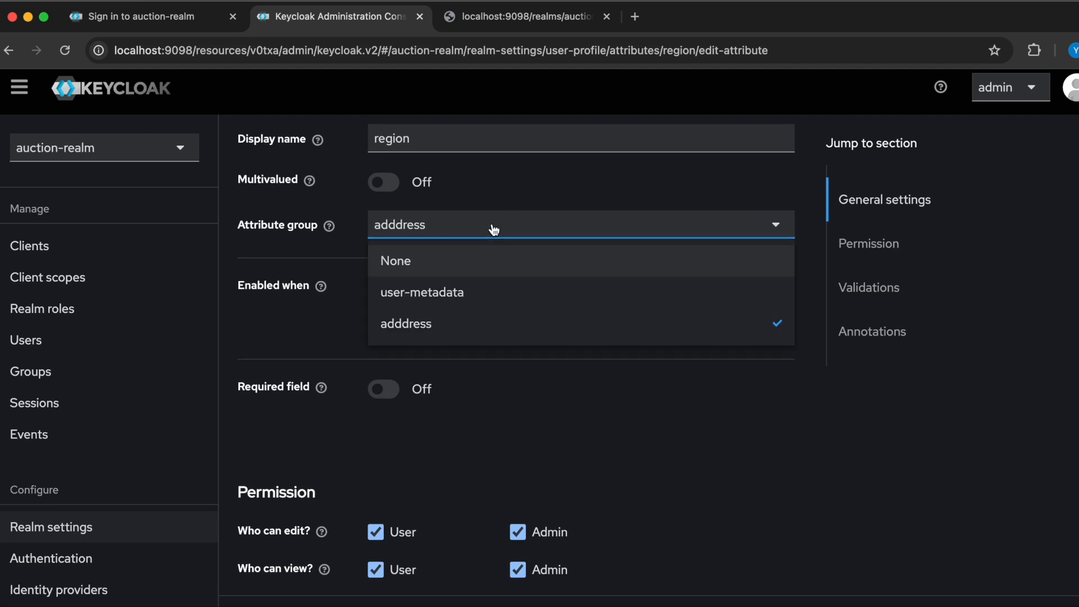
left_click(679, 428)
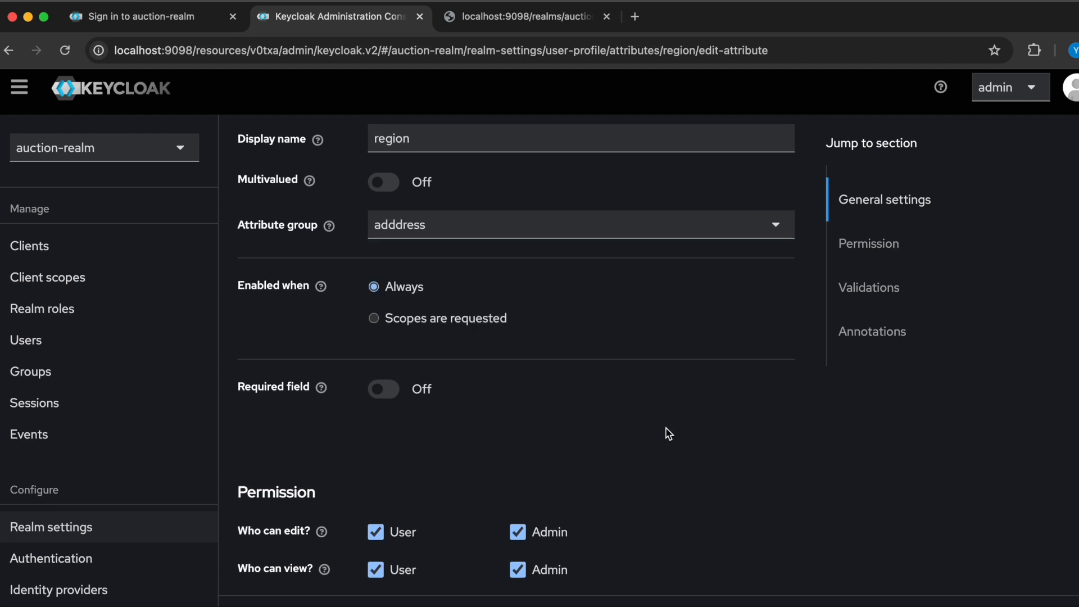
- Switch to the auction-realm registration page, examine how its address fields are grouped, and return to the admin console
left_click(141, 18)
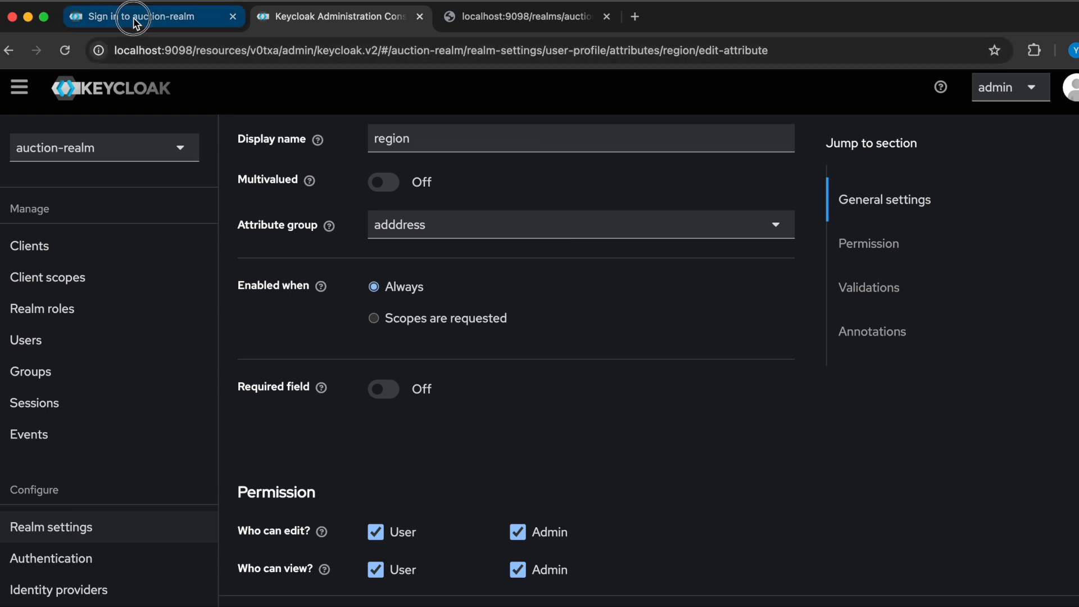
scroll(440, 397, "down", 5)
scroll(440, 397, "up", 10)
scroll(440, 397, "down", 10)
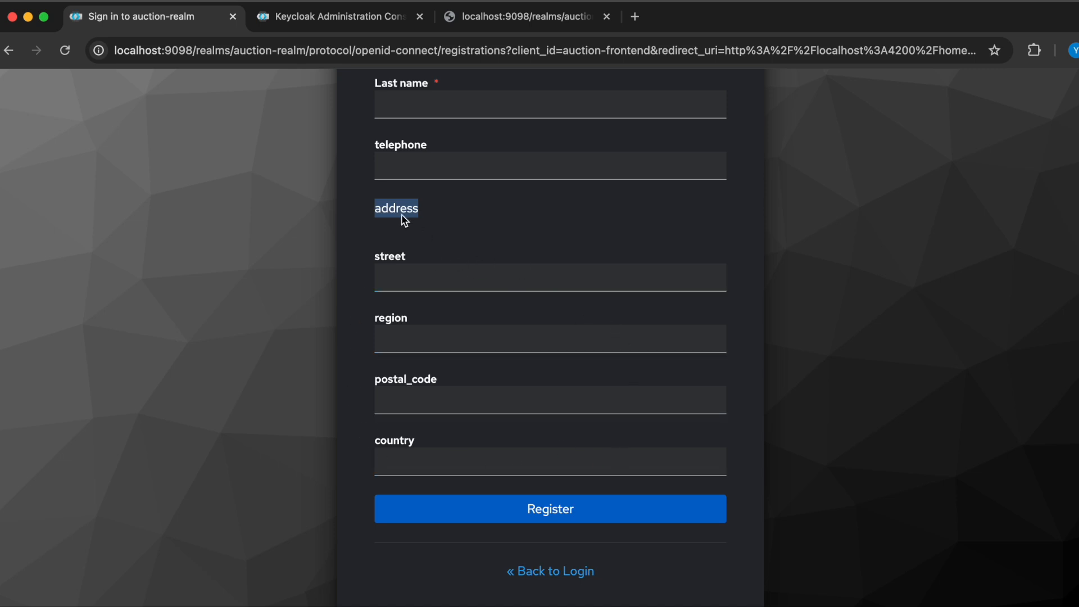
left_click(310, 28)
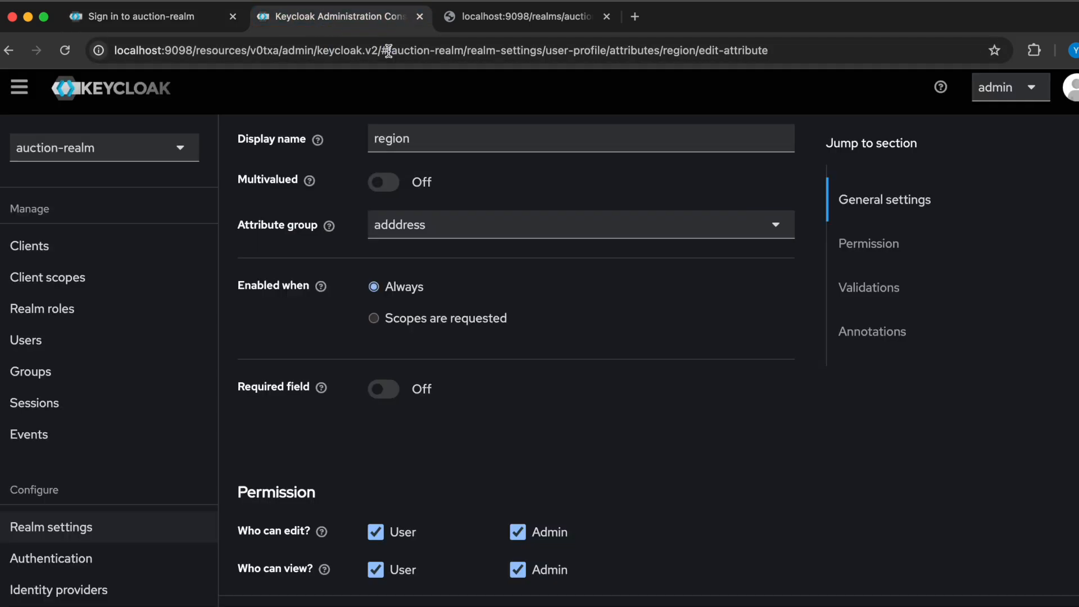